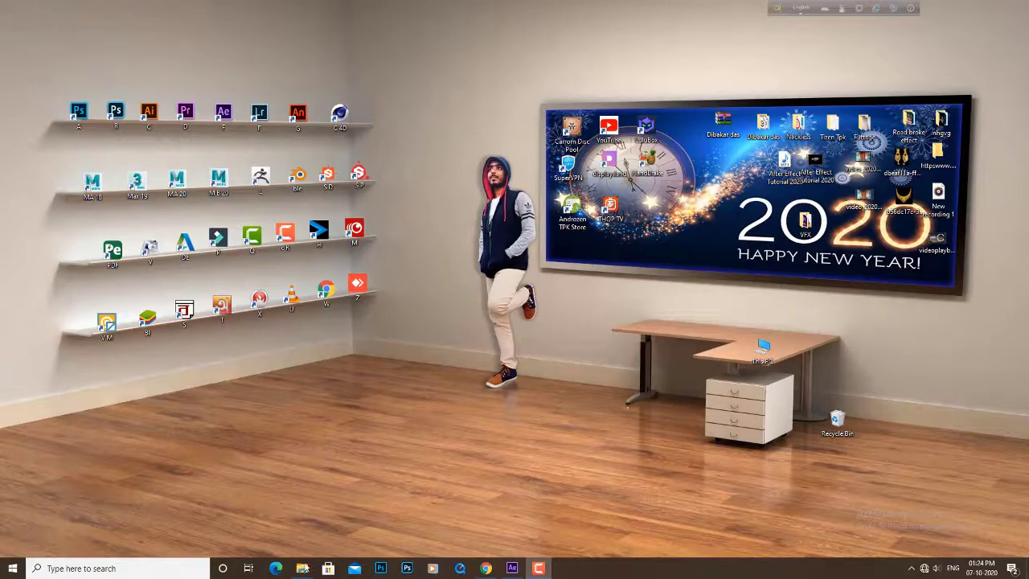
Step: Bring the VFX folder window back up and play clip 1.mp4 in VLC
mouse_move(302, 569)
left_click(320, 545)
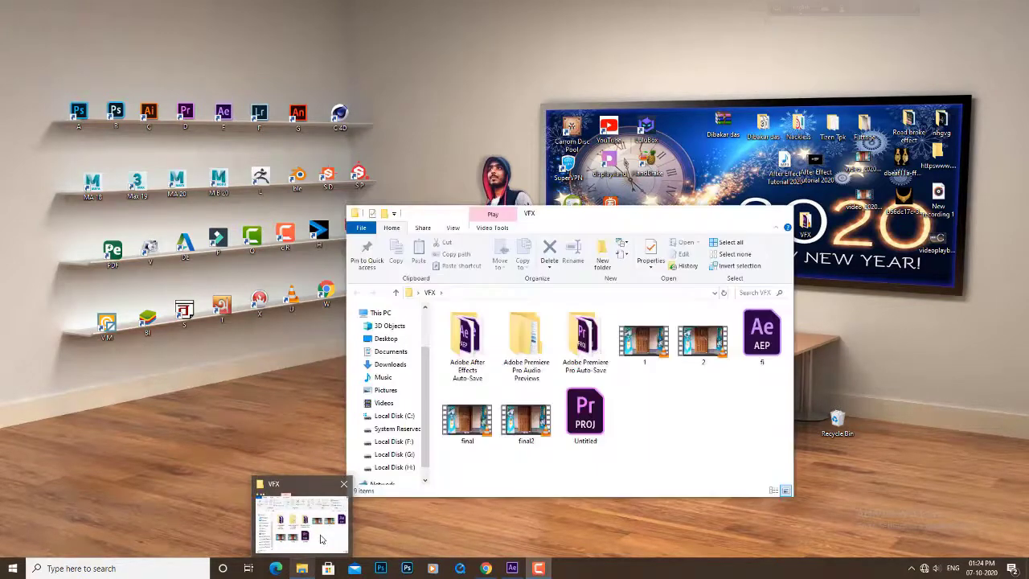
left_click(635, 358)
double_click(635, 358)
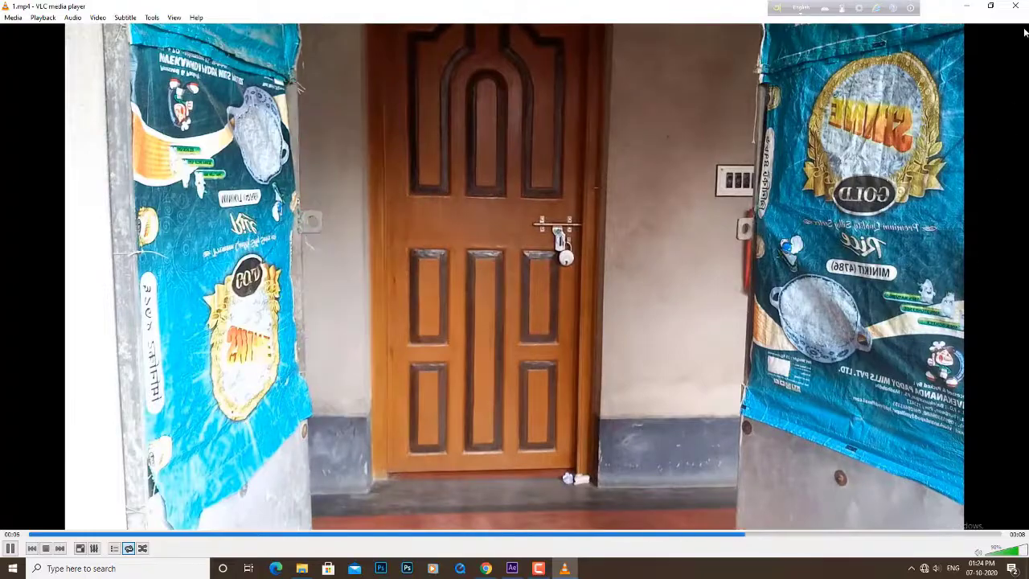
Step: Play clip 2.mp4 in VLC, skip ahead through it, then close the player
left_click(1016, 6)
double_click(678, 376)
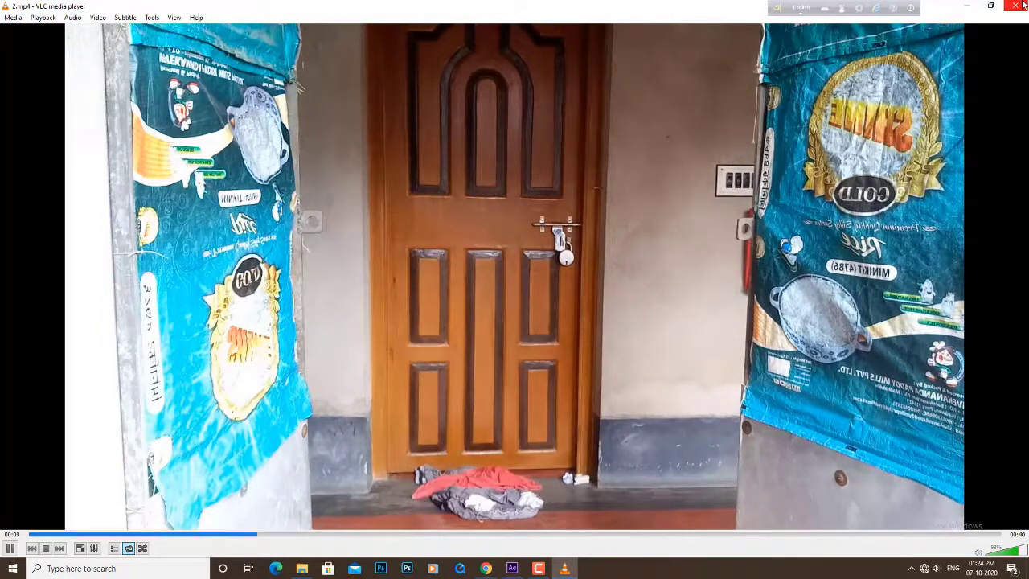
left_click(427, 533)
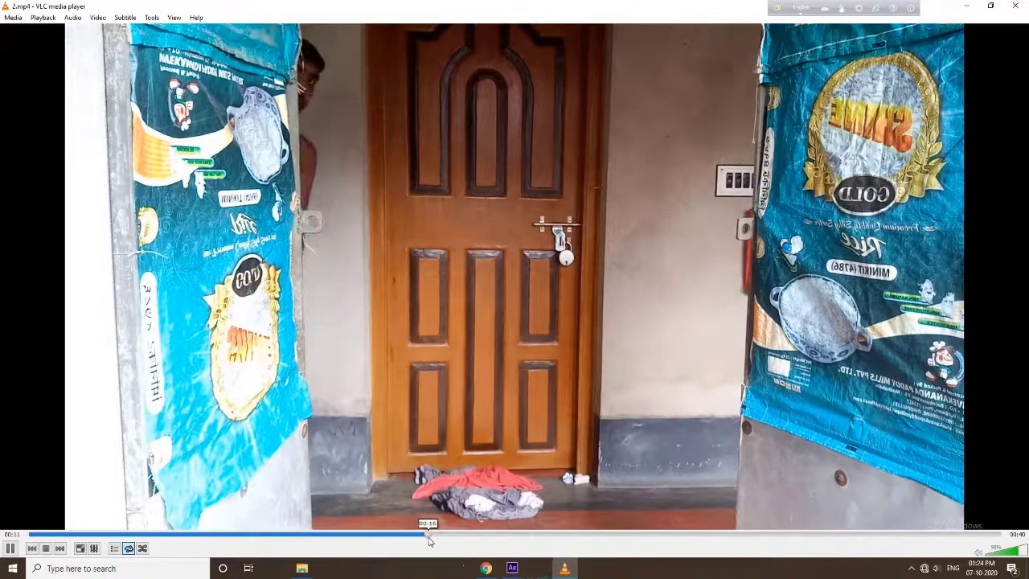
left_click(617, 534)
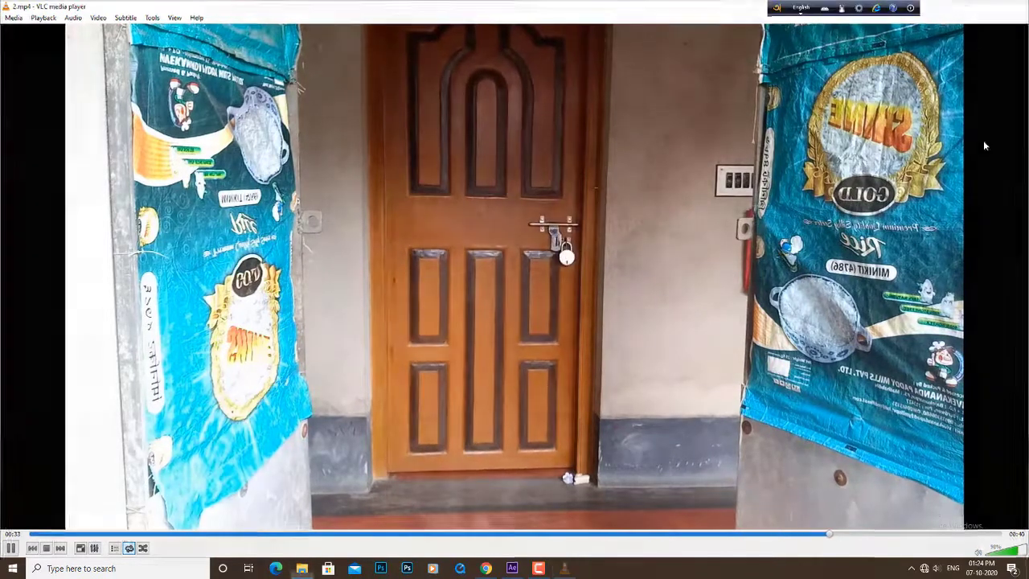
left_click(1016, 6)
Step: Import 1.mp4 and 2.mp4 into the project, build a composition from 1.mp4, and scrub it
left_click_drag(699, 393, 617, 307)
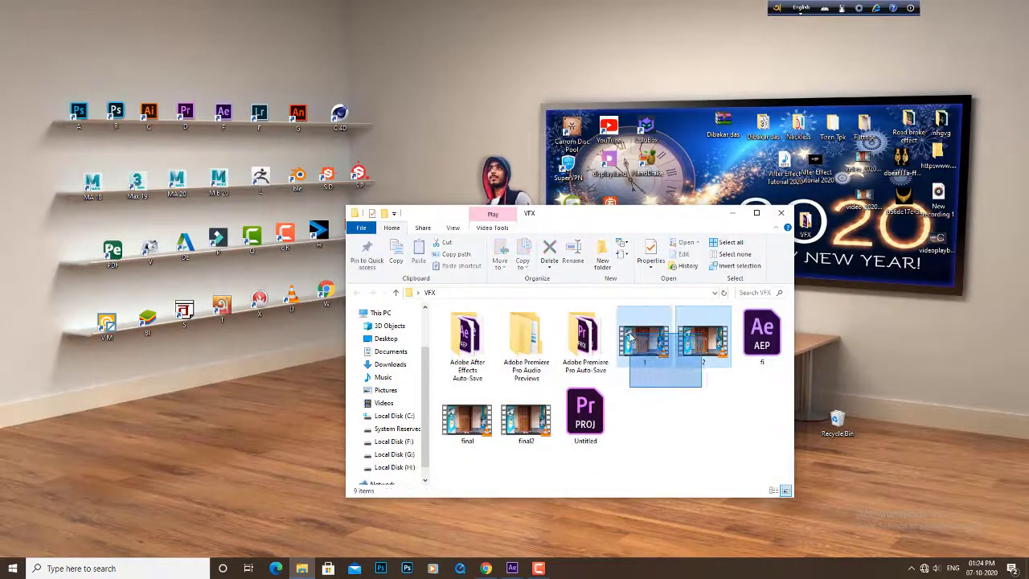
mouse_move(690, 340)
left_mouse_down()
mouse_move(555, 541)
mouse_move(118, 283)
left_mouse_up()
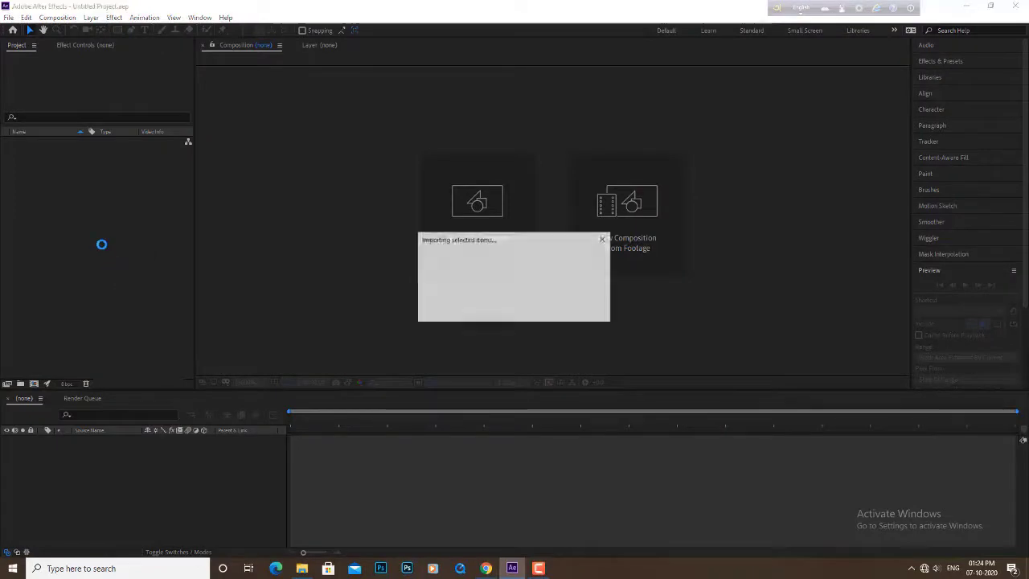
left_click_drag(29, 142, 166, 243)
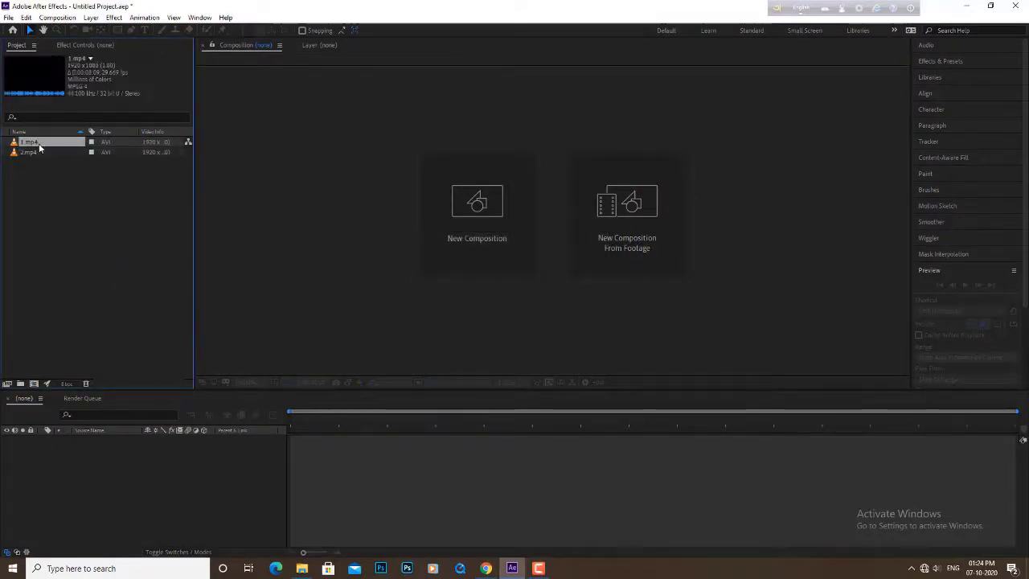
left_click_drag(141, 443, 141, 454)
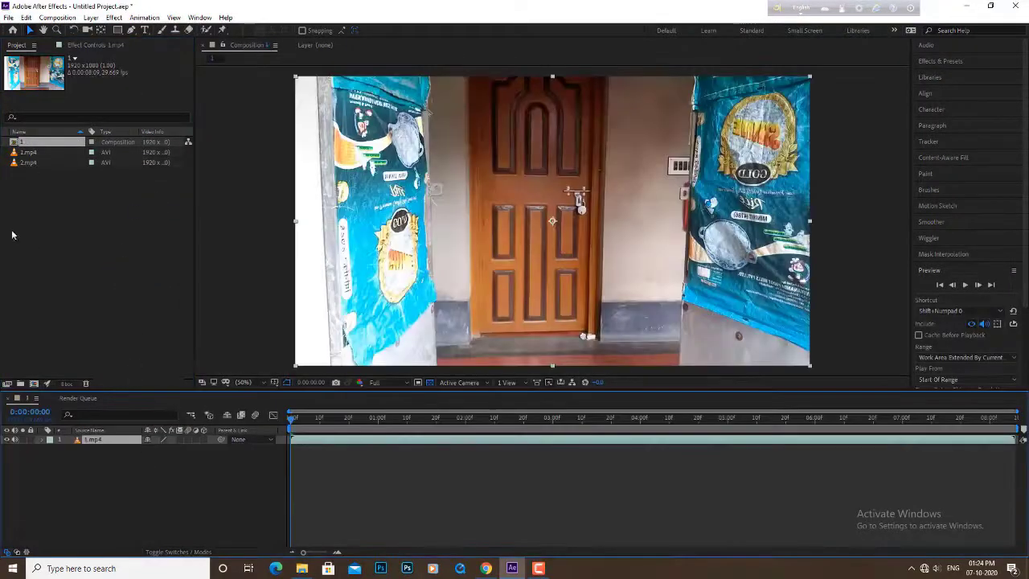
mouse_move(295, 422)
left_mouse_down()
mouse_move(479, 426)
mouse_move(405, 421)
left_mouse_up()
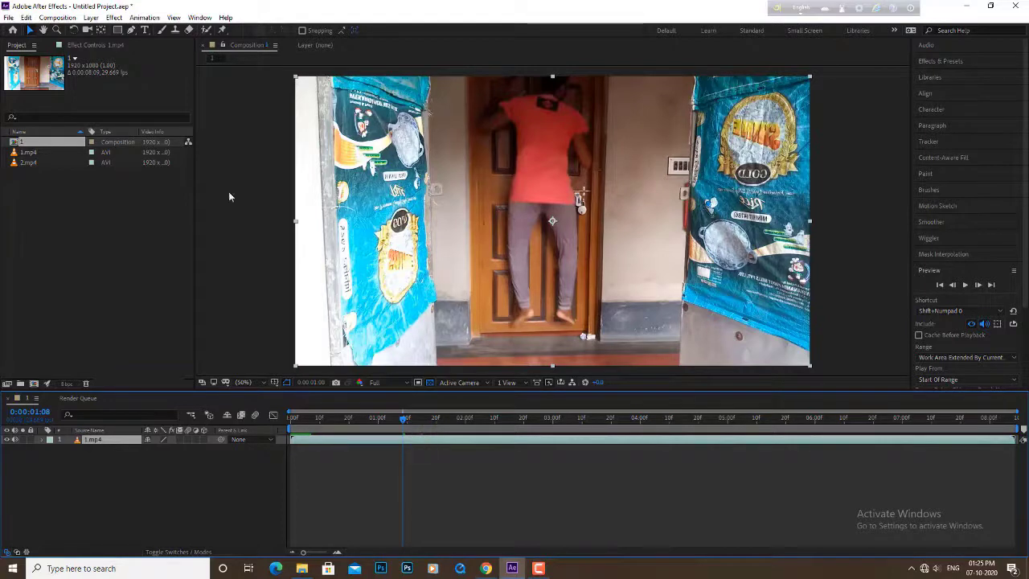
Step: Split the 1.mp4 layer at 0:00:01:08 and 0:00:05:29, then delete the middle piece
left_click(26, 17)
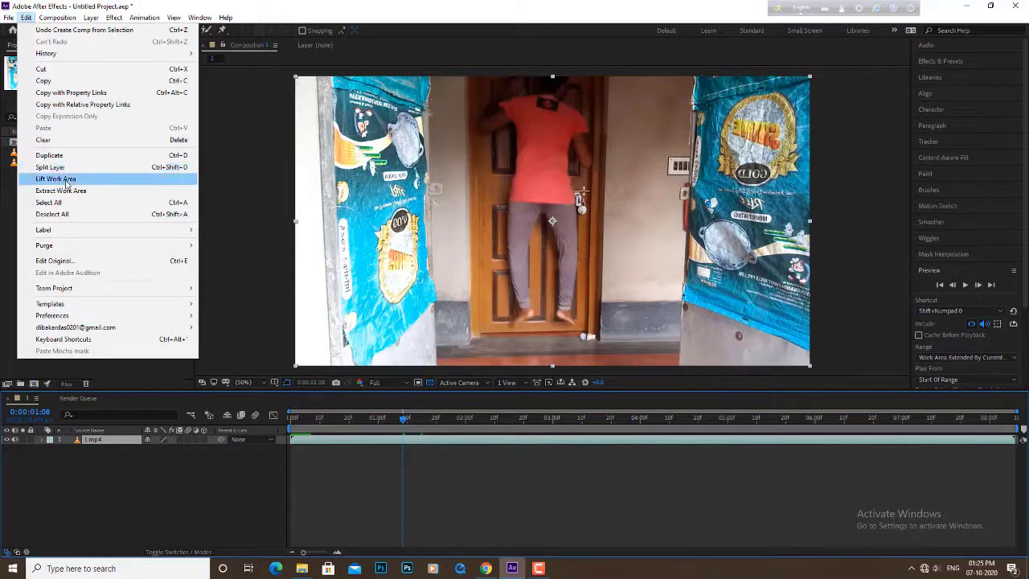
left_click(56, 167)
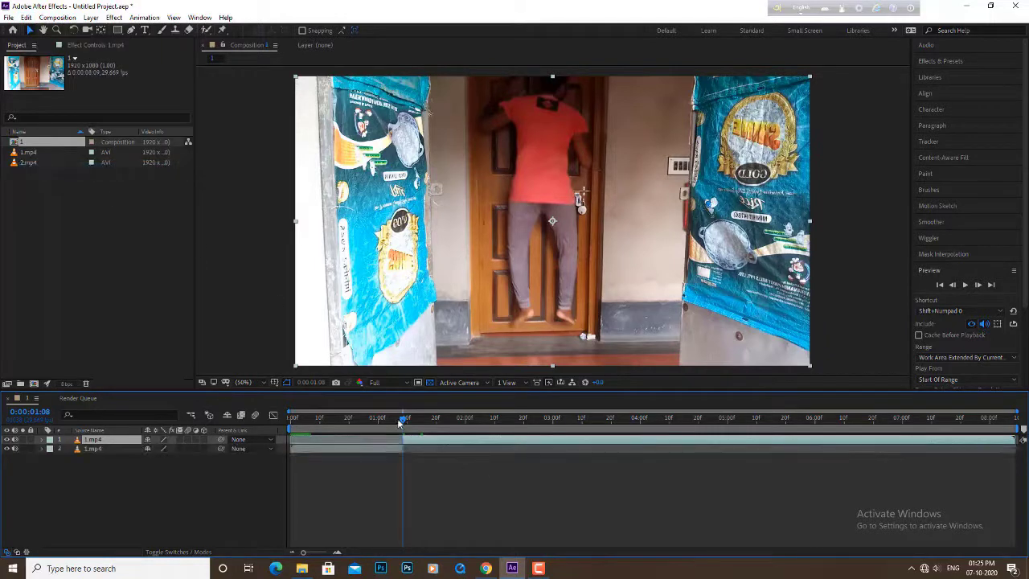
mouse_move(405, 418)
left_mouse_down()
mouse_move(607, 437)
mouse_move(818, 434)
left_mouse_up()
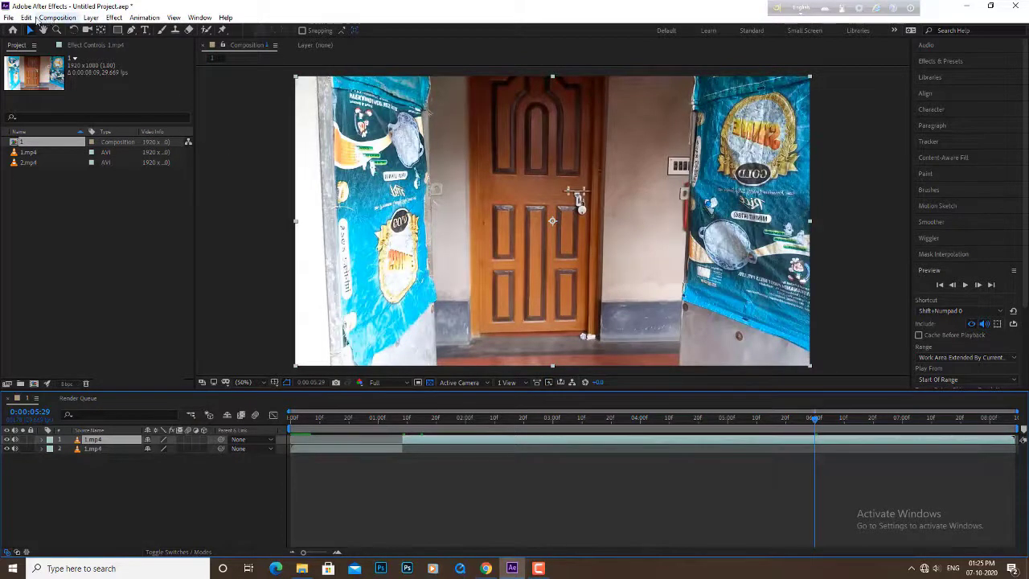
left_click(25, 17)
left_click(57, 166)
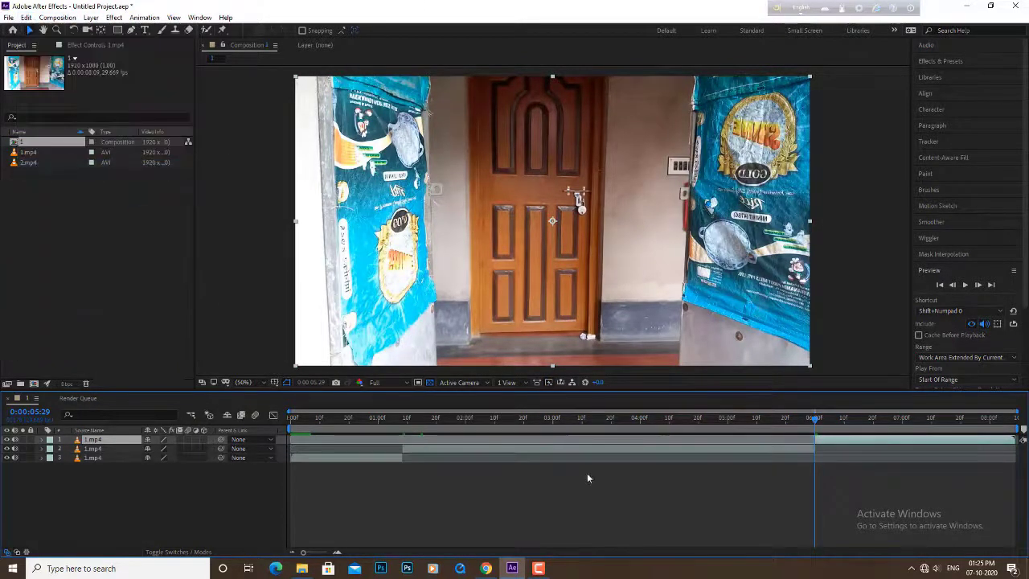
left_click(735, 451)
key("Delete")
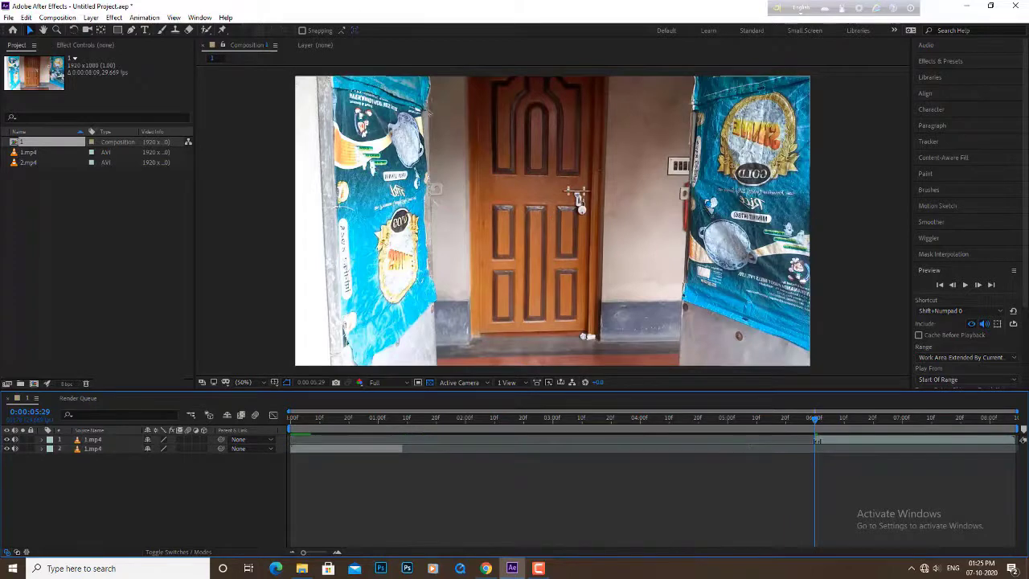
Step: Move the later 1.mp4 piece below the other layer and slide it earlier in time
left_click(834, 444)
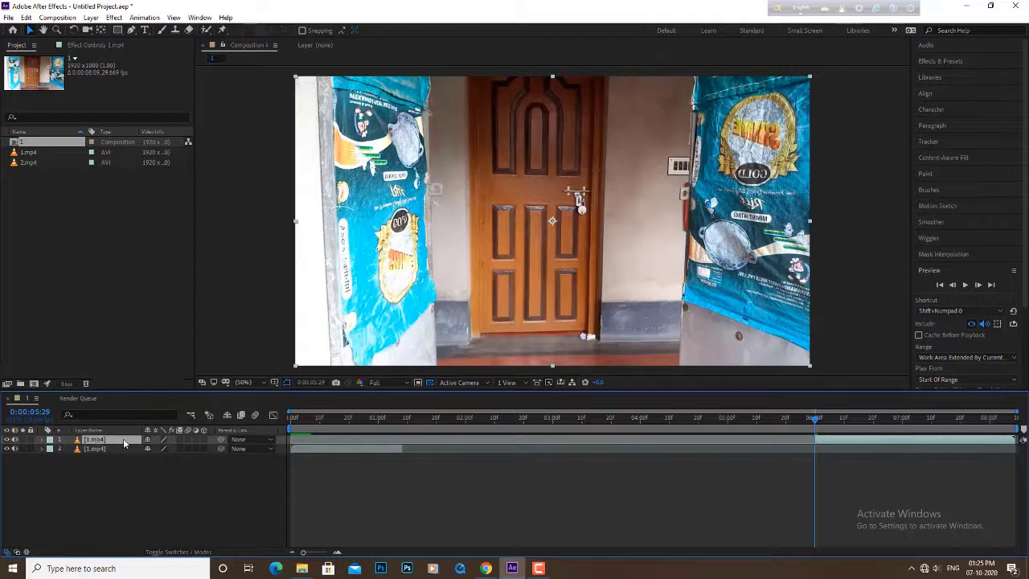
left_click_drag(119, 440, 122, 475)
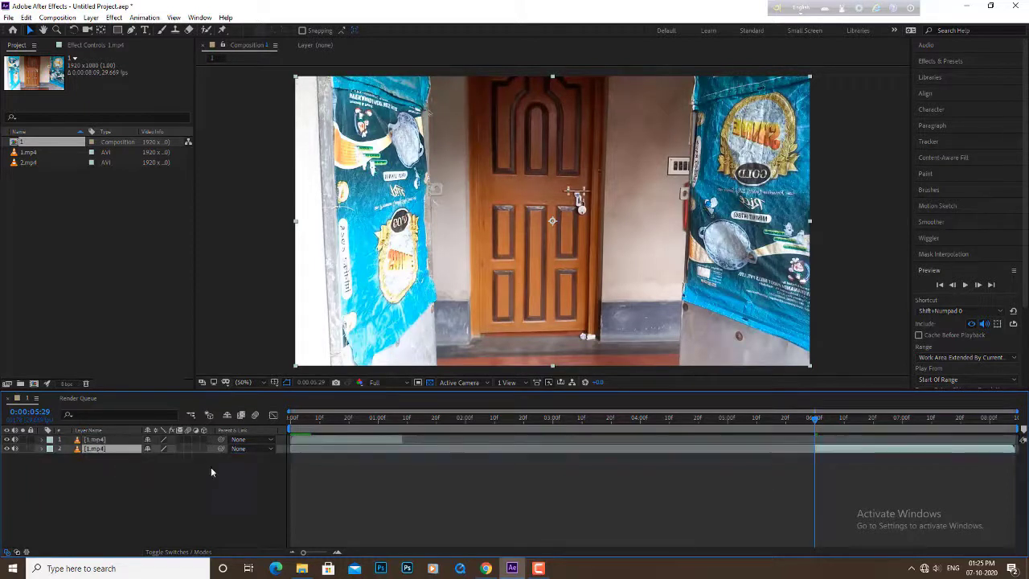
left_click_drag(893, 450, 366, 463)
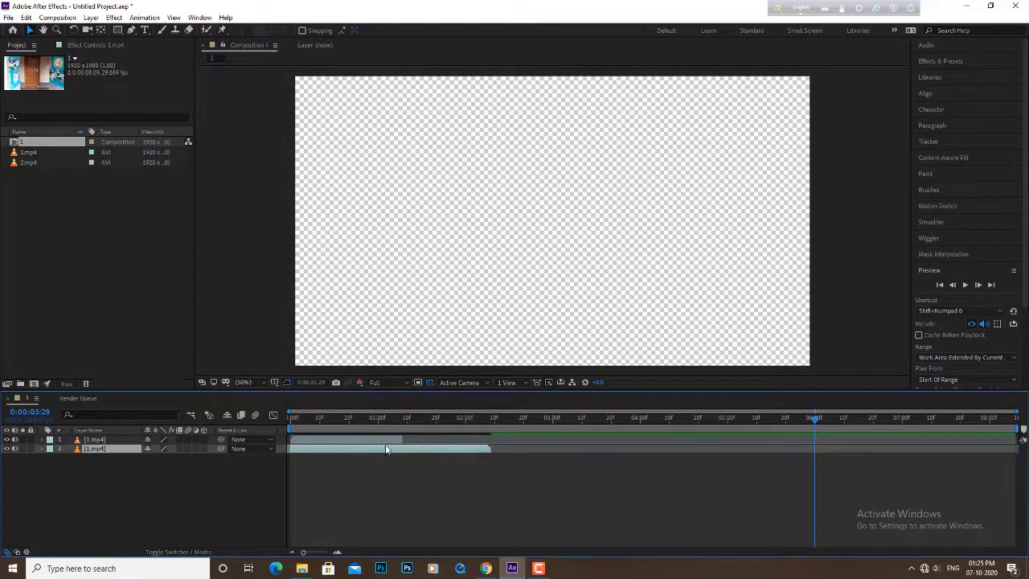
mouse_move(328, 414)
left_mouse_down()
mouse_move(400, 434)
mouse_move(342, 446)
left_mouse_up()
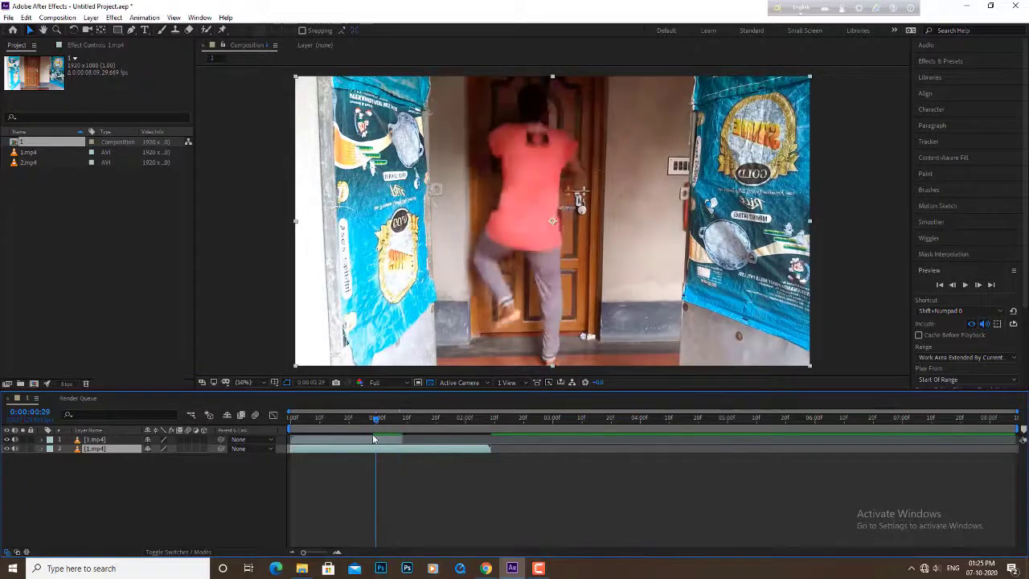
Step: Apply Time > Freeze Frame to the second 1.mp4 layer and scrub to check the hold
right_click(446, 447)
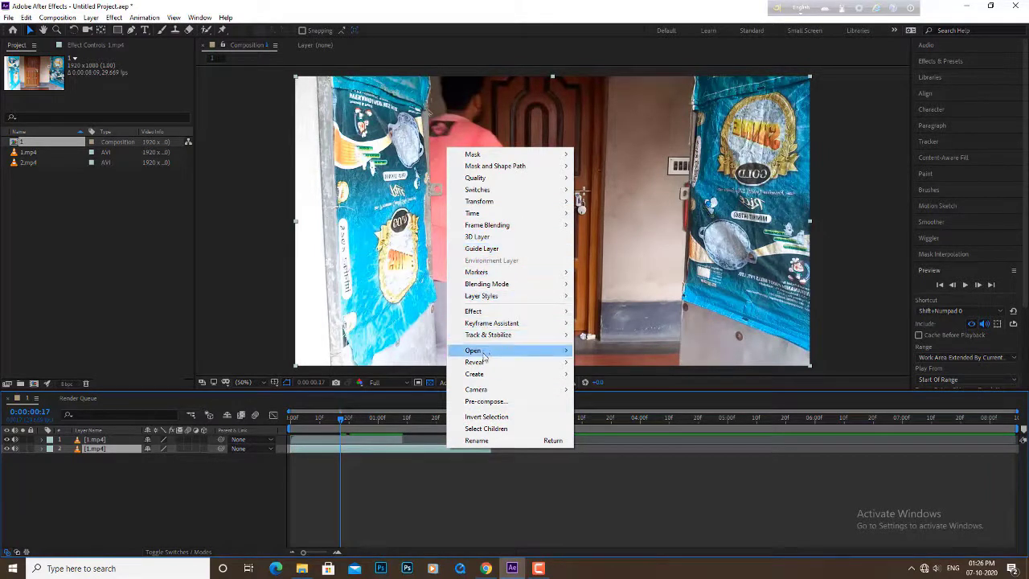
mouse_move(499, 214)
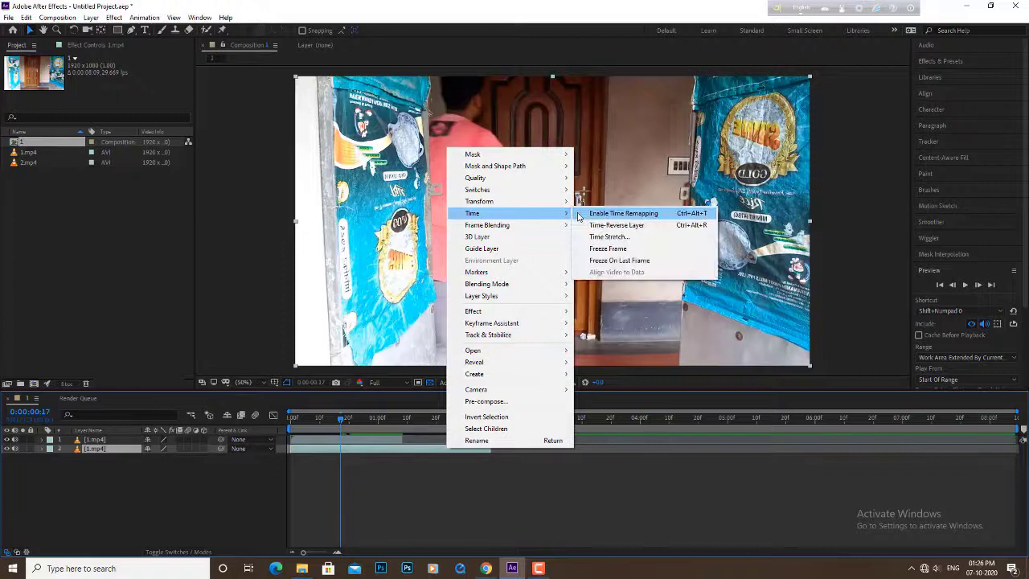
left_click(615, 249)
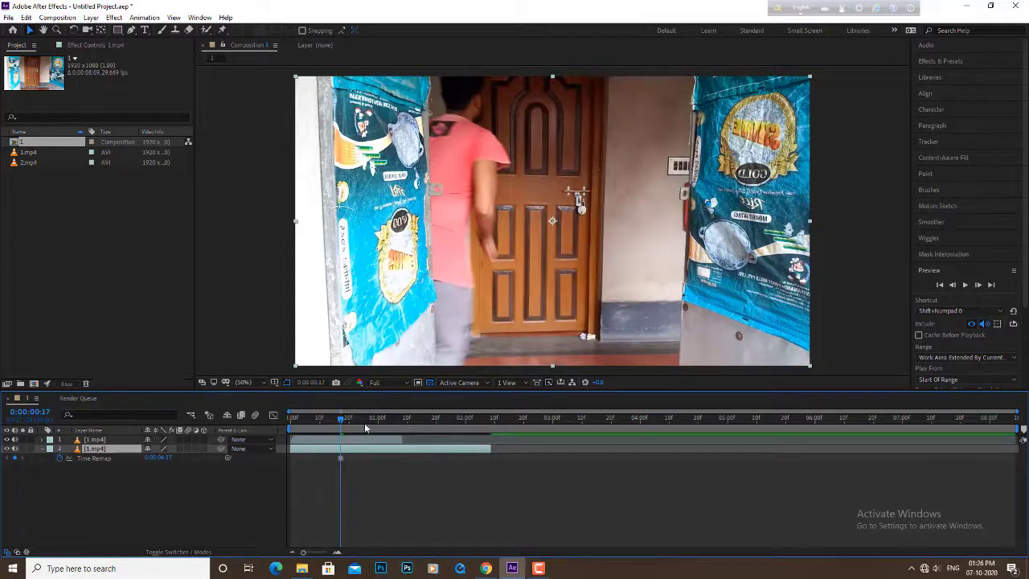
mouse_move(342, 423)
left_mouse_down()
mouse_move(422, 430)
mouse_move(387, 428)
mouse_move(397, 427)
left_mouse_up()
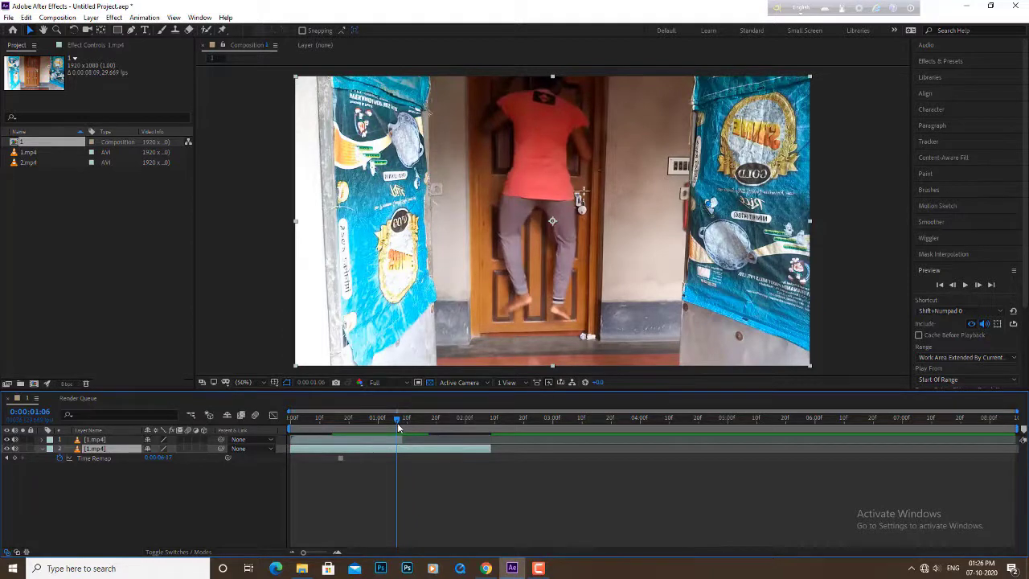
left_click(400, 440)
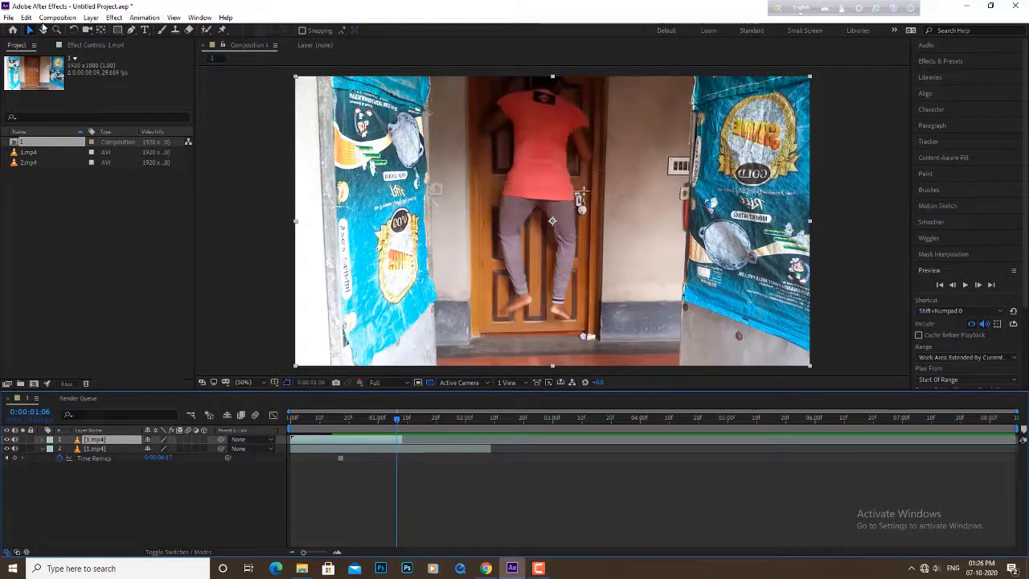
left_click(27, 18)
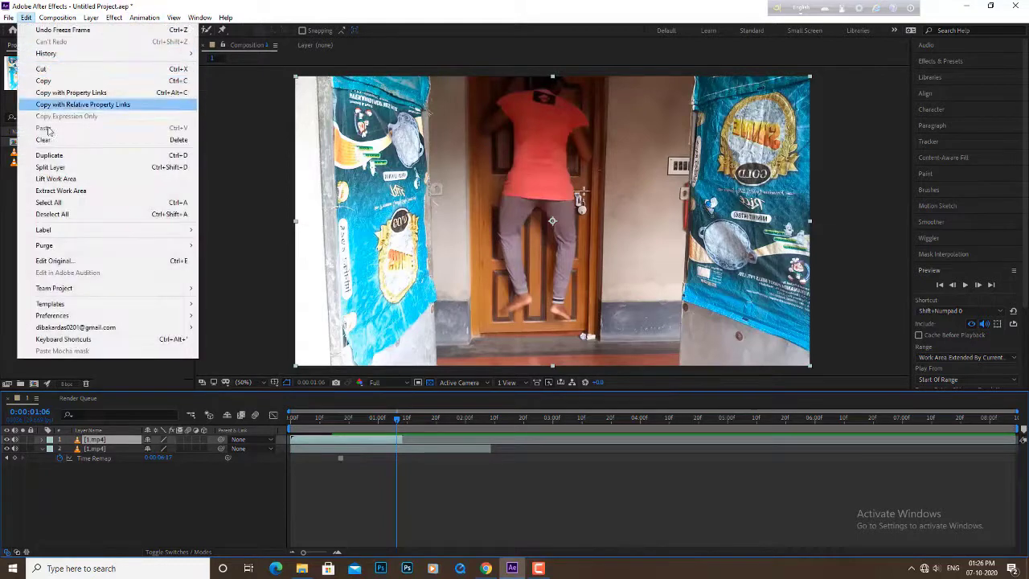
Step: Split the top layer at 0:00:01:06, freeze it on that frame, and preview to 0:00:01:09
left_click(60, 170)
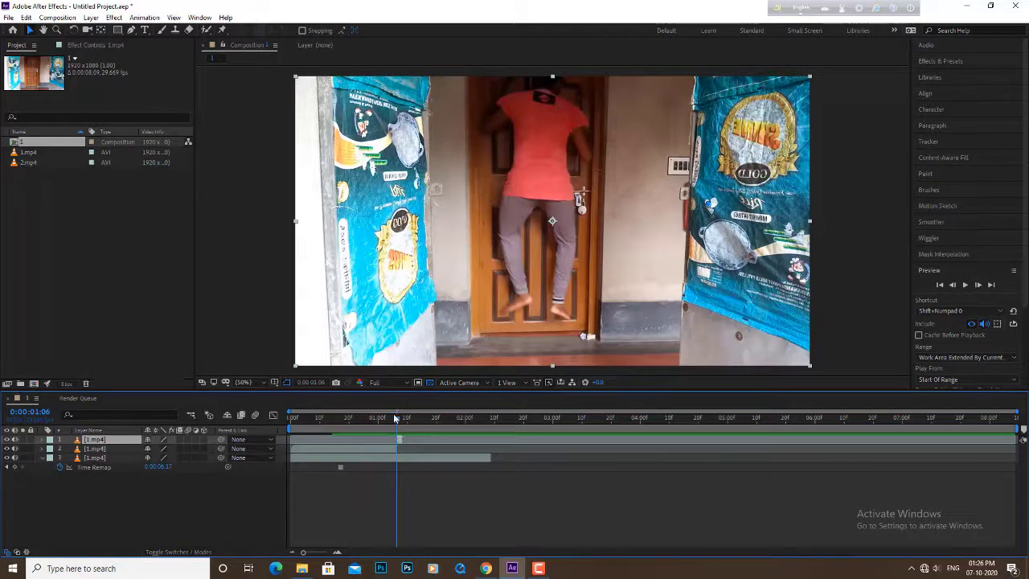
left_click_drag(306, 553, 318, 552)
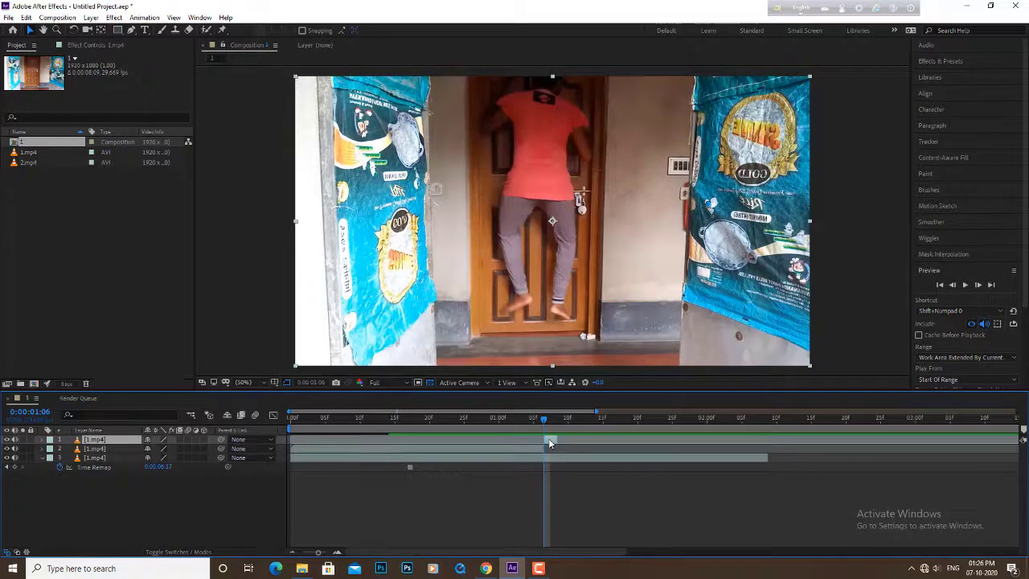
right_click(550, 442)
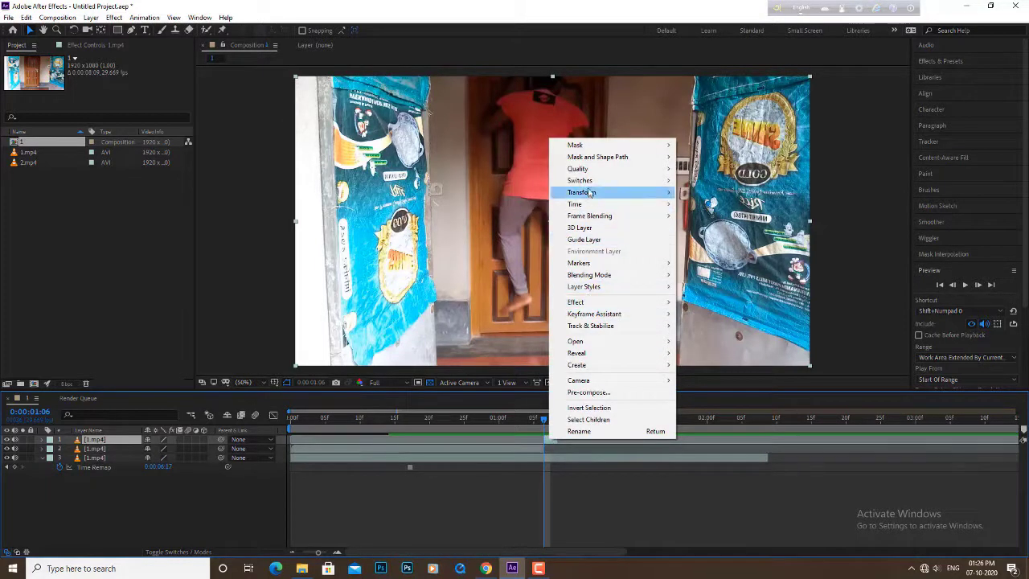
mouse_move(591, 204)
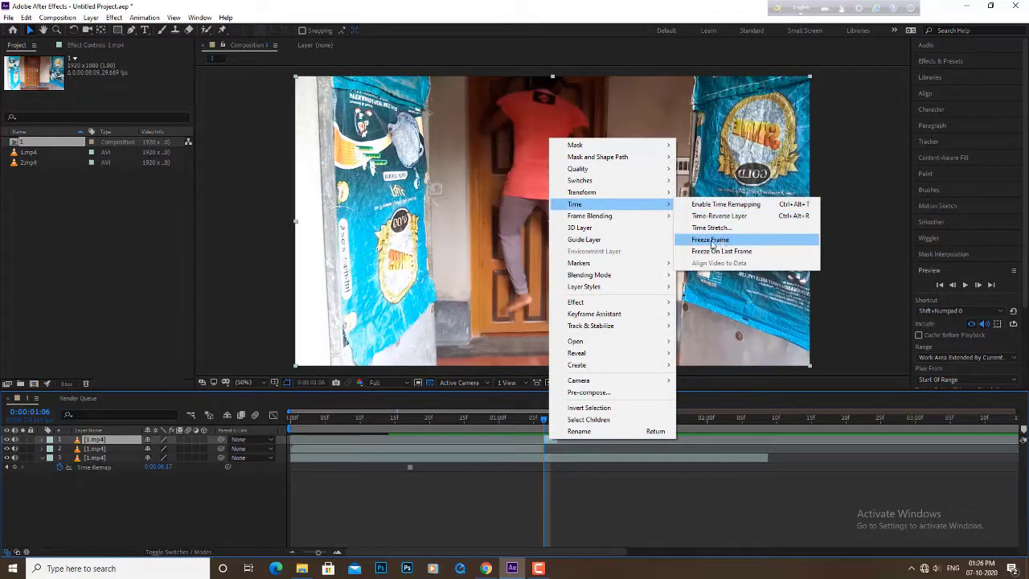
left_click(720, 239)
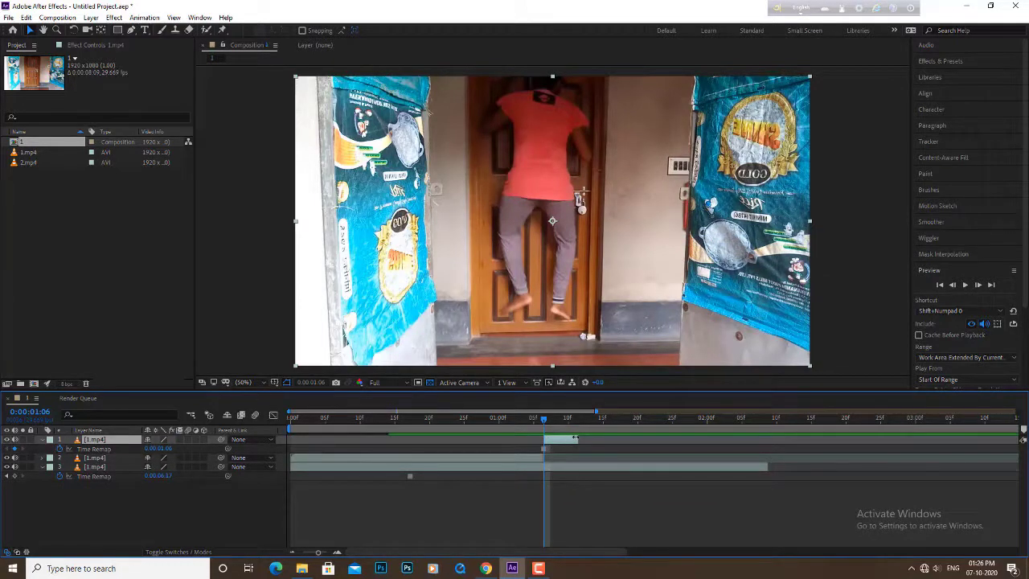
left_click_drag(545, 421, 521, 421)
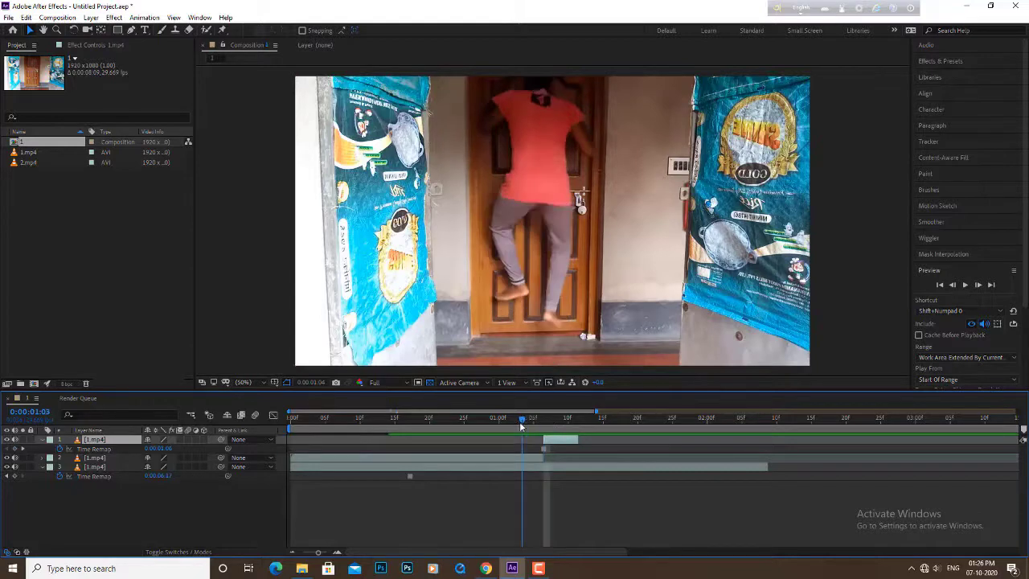
key("space")
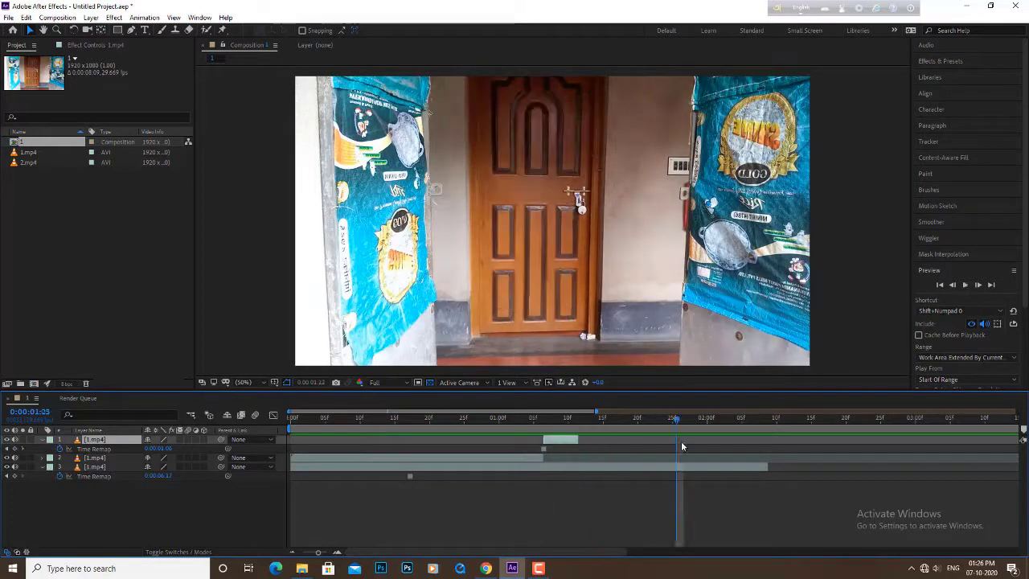
left_click(562, 421)
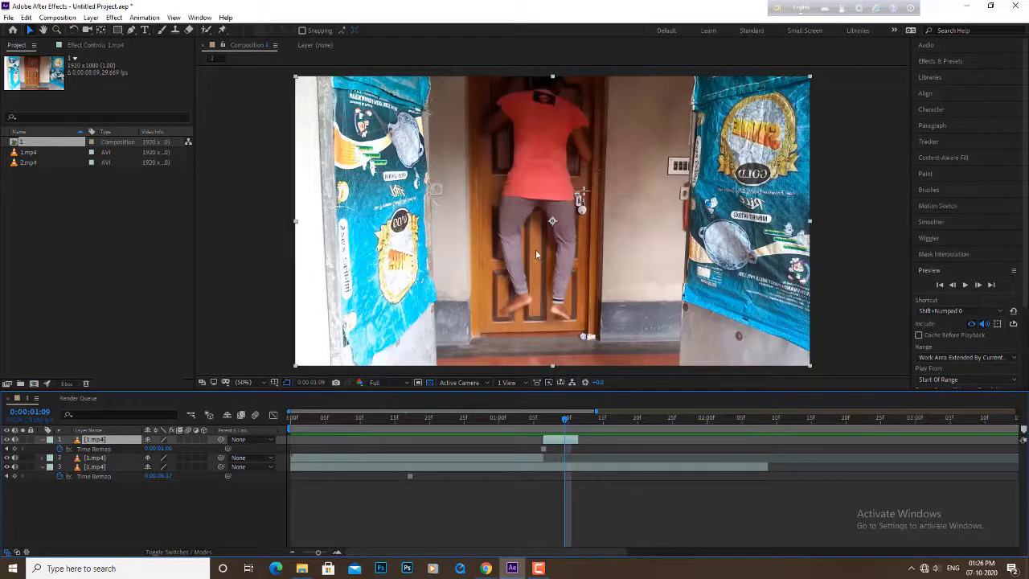
Step: With the Pen tool, zoom in and start the mask between the legs, down the inner leg
left_click(131, 30)
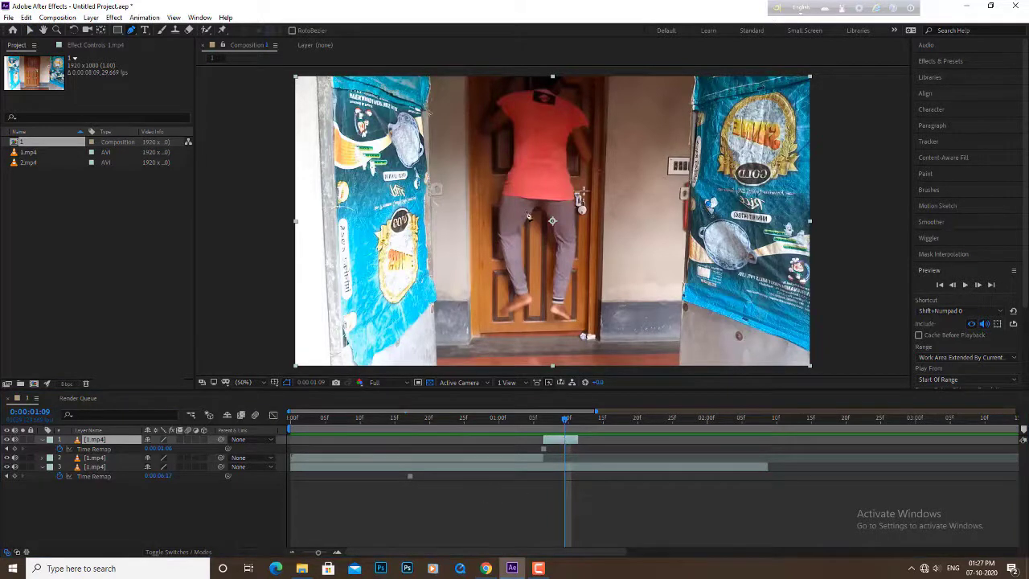
scroll(528, 216, "up", 3)
scroll(534, 285, "up", 2)
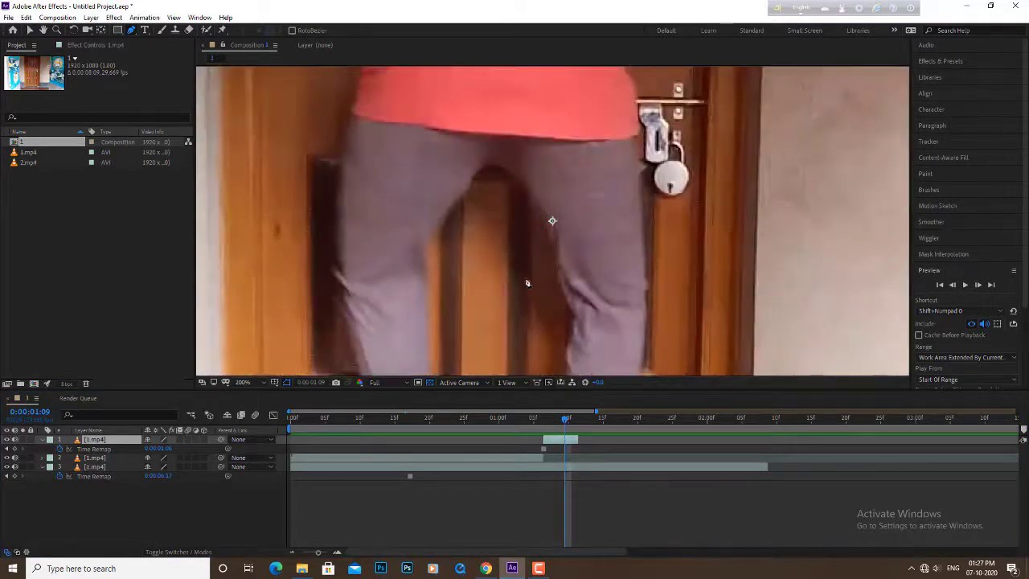
key("h")
left_click_drag(527, 283, 540, 219)
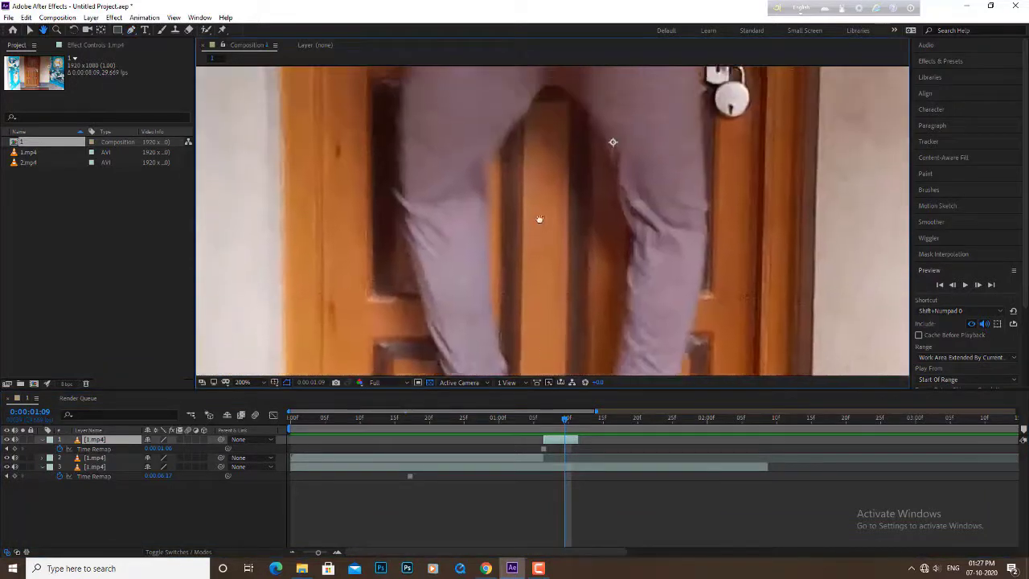
scroll(539, 218, "up", 3)
key("g")
left_click(545, 178)
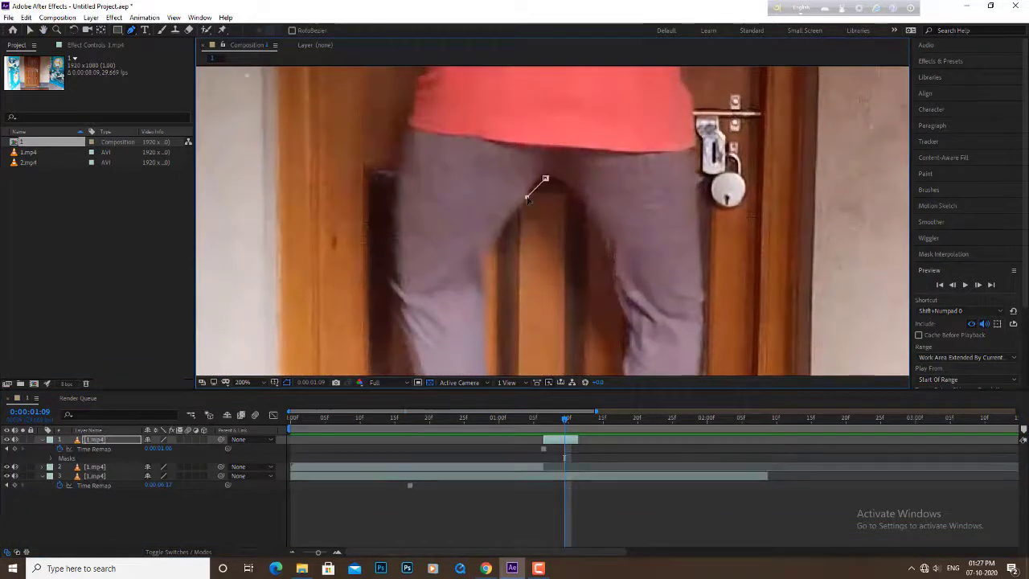
left_click(497, 306)
left_click(506, 350)
scroll(510, 350, "down", 3)
left_click(518, 274)
left_click(531, 318)
scroll(523, 330, "down", 2)
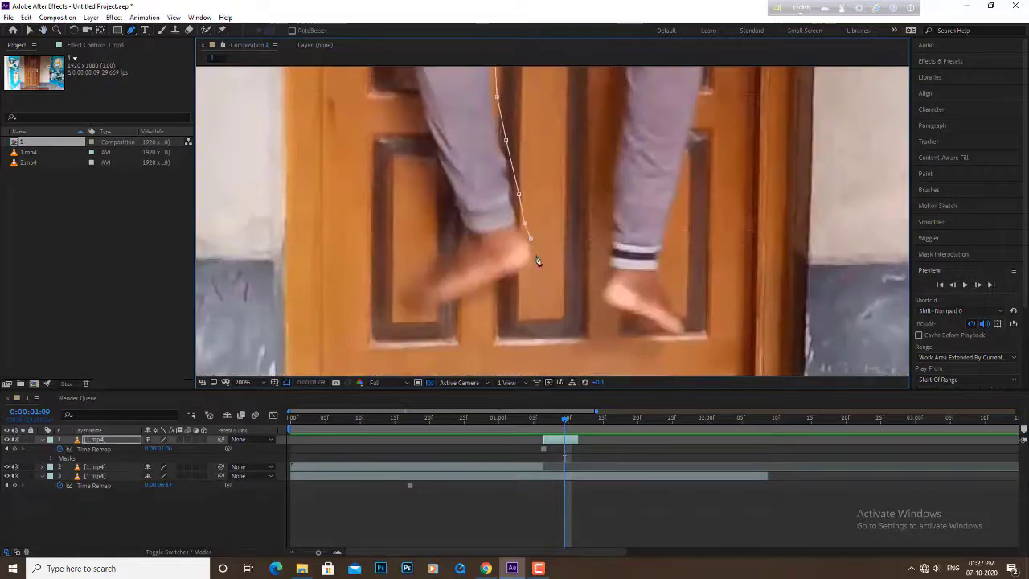
Step: Continue the mask around the left foot and up the outer left leg to the hip
left_click(534, 256)
left_click(514, 279)
left_click(463, 303)
left_click(405, 308)
left_click(452, 243)
left_click(423, 129)
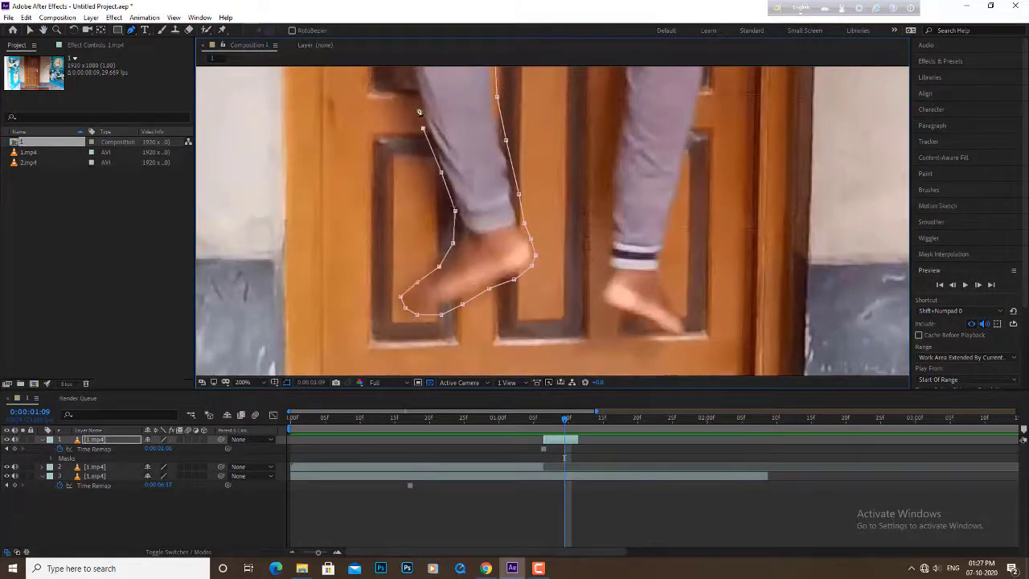
scroll(419, 120, "up", 3)
left_click(411, 179)
left_click(413, 135)
left_click(413, 93)
scroll(414, 96, "up", 3)
left_click(427, 226)
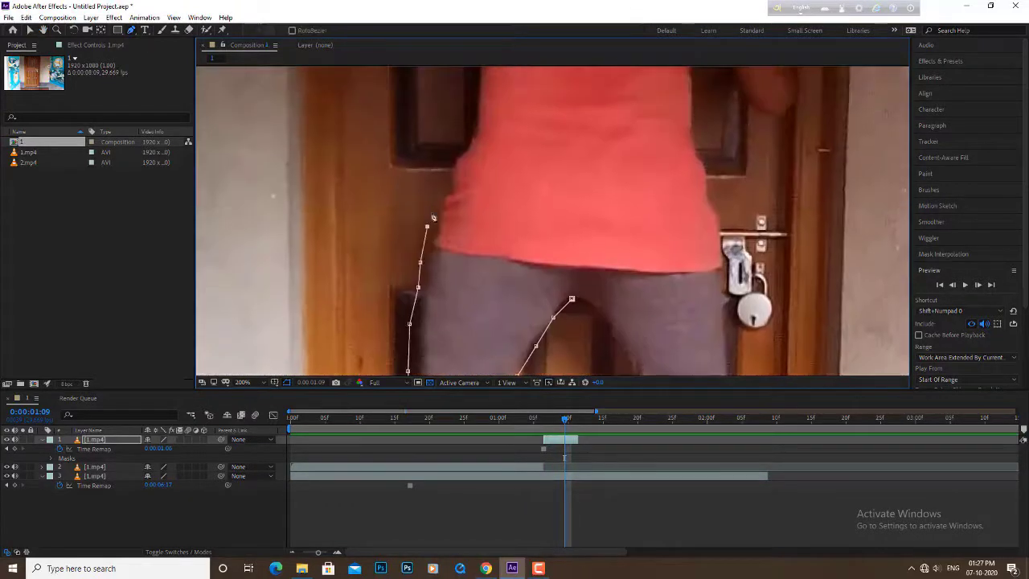
left_click(474, 132)
left_click(478, 92)
scroll(478, 92, "up", 3)
Step: Trace the mask along the left shoulder, up the arm, and over the raised hand and head
left_click(476, 206)
left_click(432, 238)
left_click(394, 257)
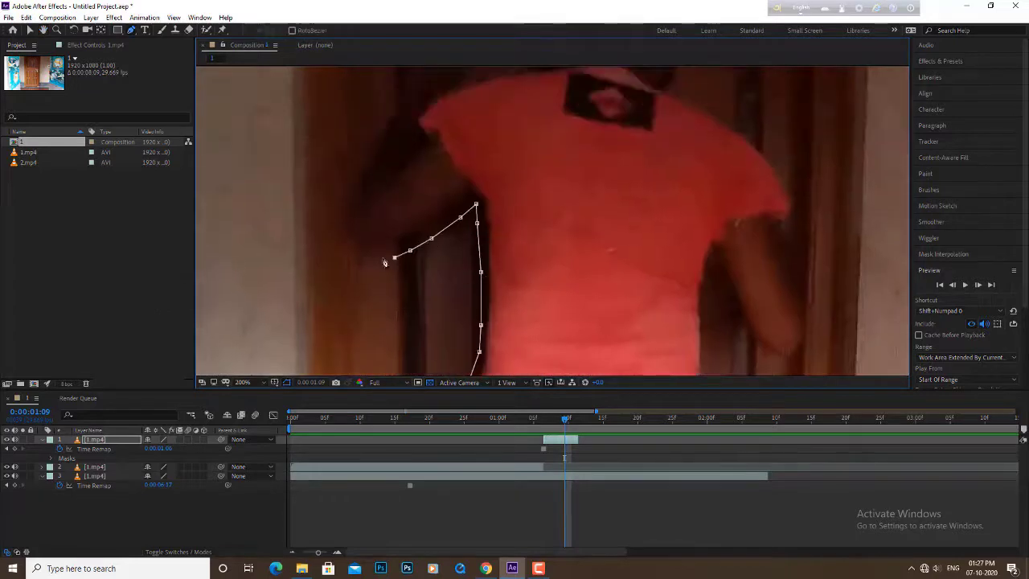
left_click(343, 216)
left_click(352, 178)
scroll(374, 151, "up", 3)
left_click(376, 265)
left_click(393, 234)
left_click(411, 153)
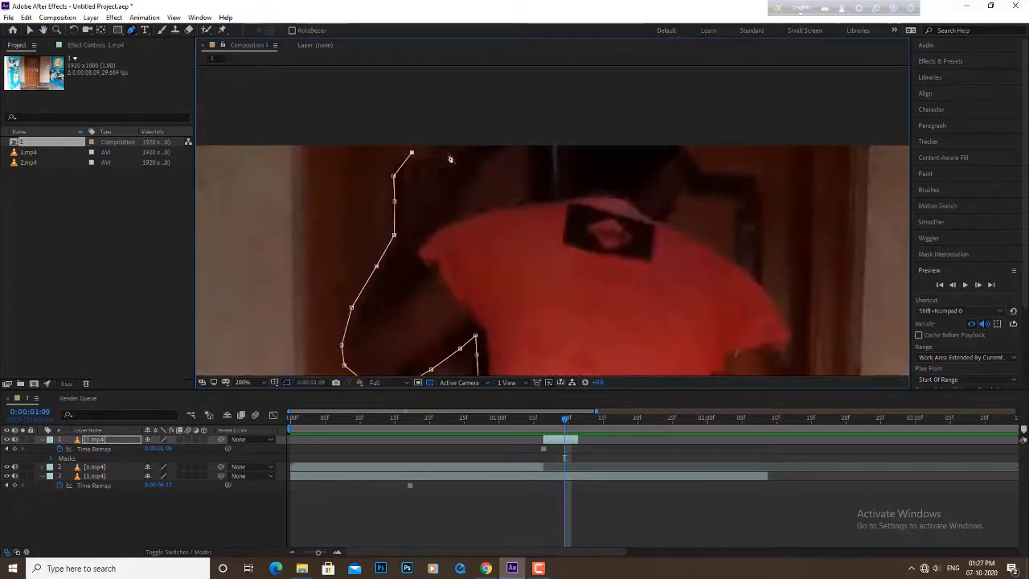
left_click(448, 152)
left_click(470, 152)
left_click(477, 163)
left_click(462, 192)
left_click(469, 205)
left_click(512, 201)
left_click(544, 195)
left_click(562, 172)
Step: Trace the mask down the right side and shoulder, around the right arm and body gap
left_click(570, 126)
left_click(691, 148)
left_click(664, 224)
left_click(717, 253)
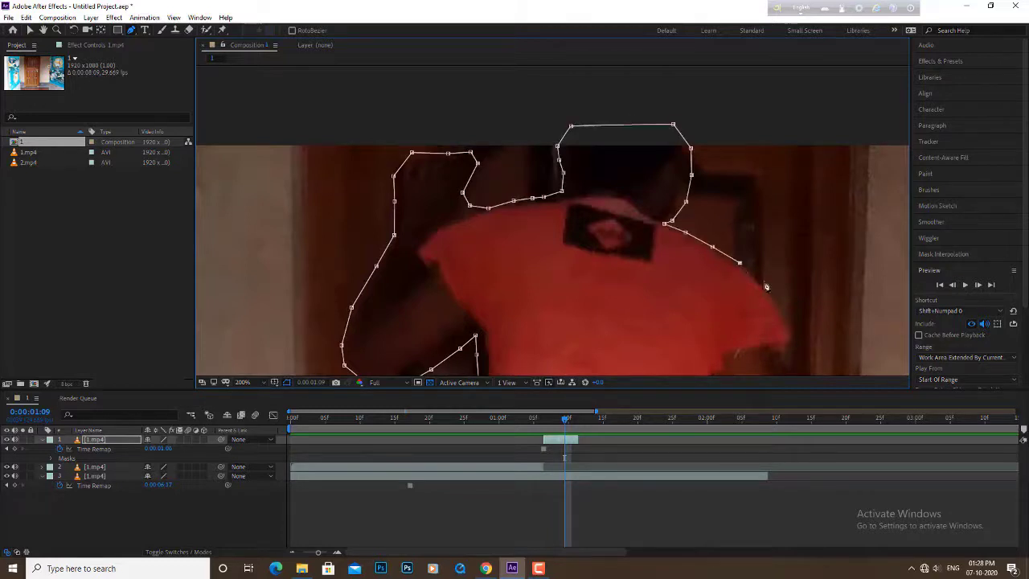
left_click(767, 286)
left_click(786, 313)
left_click(799, 350)
left_click(782, 355)
scroll(654, 268, "right", 5)
left_click(564, 210)
left_click(574, 266)
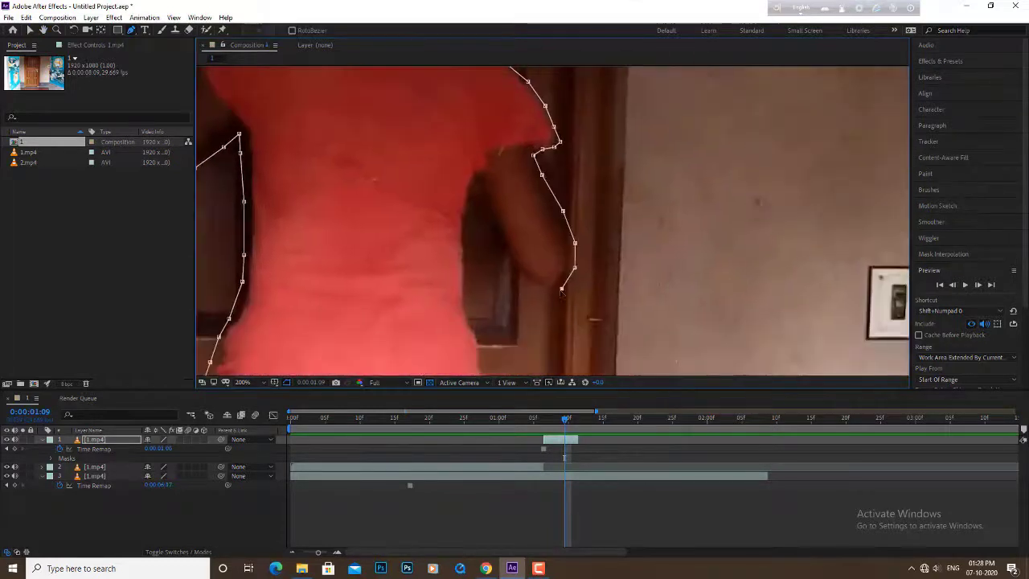
left_click(544, 290)
left_click(514, 274)
left_click(489, 221)
left_click(463, 239)
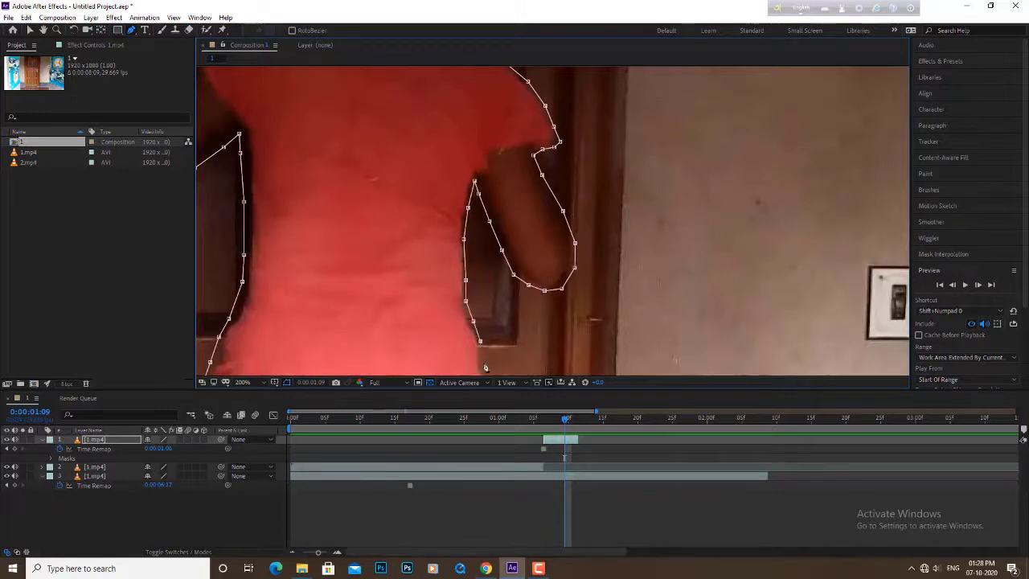
Step: Continue the mask down the right leg and around the right foot
scroll(482, 330, "down", 5)
scroll(535, 322, "down", 3)
left_click(555, 226)
left_click(554, 256)
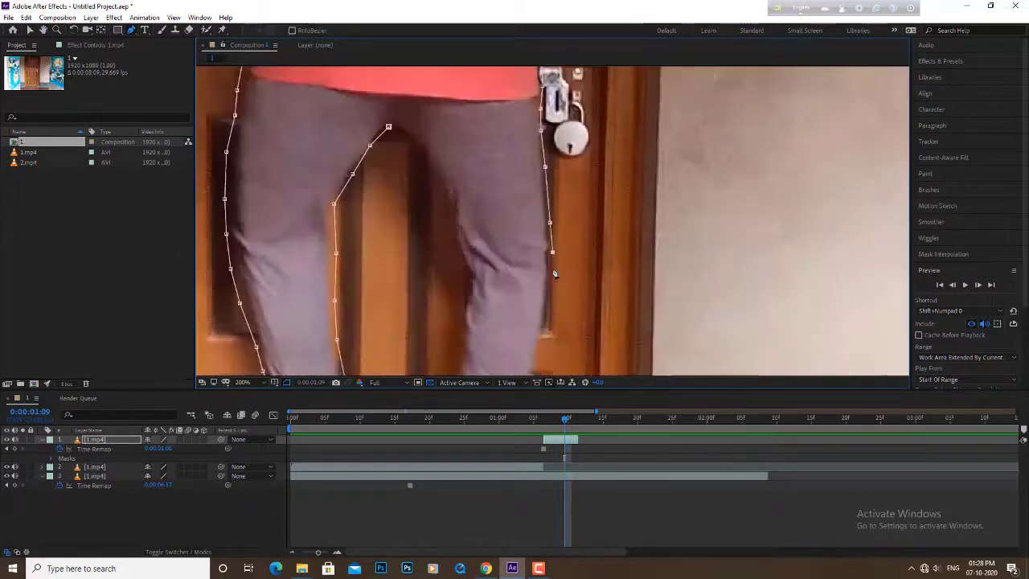
left_click(553, 298)
left_click(548, 326)
scroll(547, 326, "down", 5)
left_click(580, 274)
left_click(574, 286)
left_click(570, 307)
left_click(568, 328)
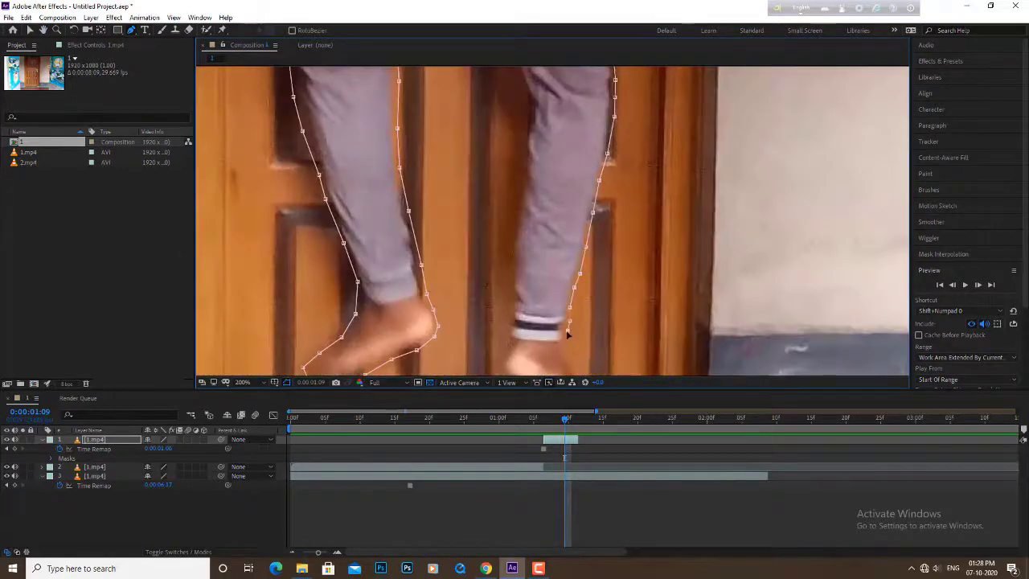
left_click(566, 341)
left_click(569, 354)
scroll(563, 337, "down", 5)
left_click(535, 237)
left_click(546, 253)
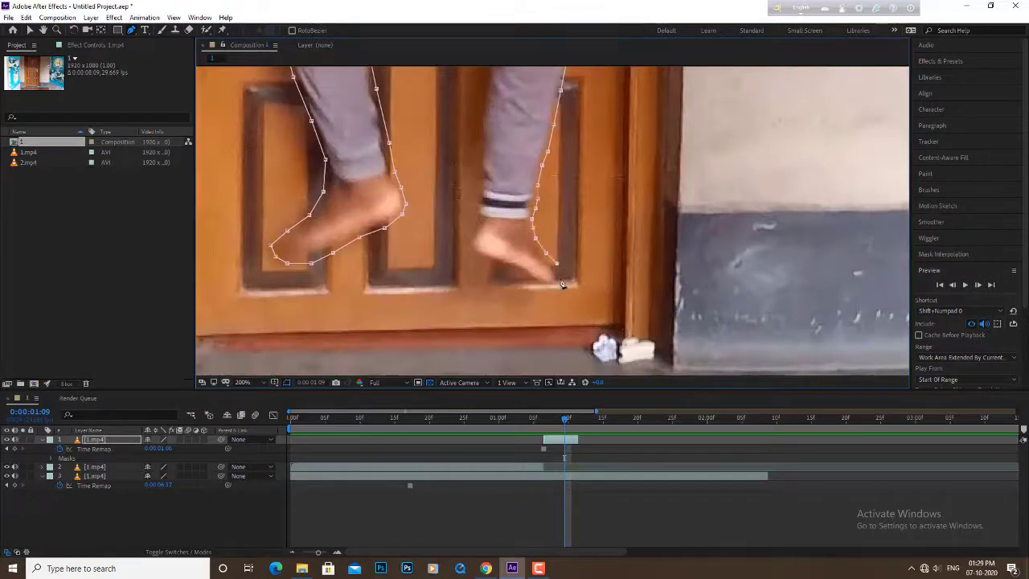
left_click(559, 279)
Step: Trace up the inner right leg, close the mask on its first point, and zoom out
scroll(482, 173, "up", 5)
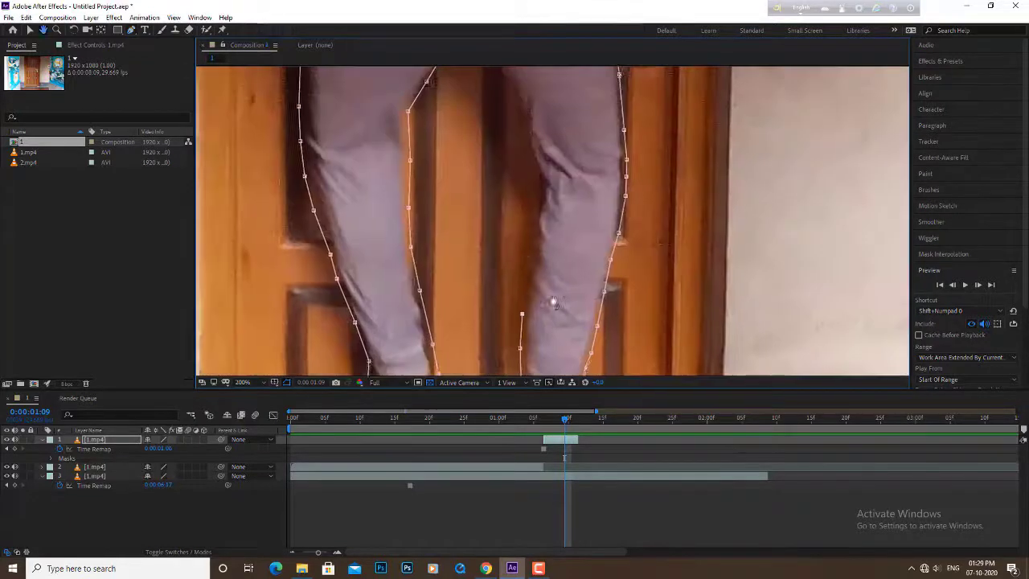
left_click(554, 213)
left_click(528, 164)
left_click(524, 145)
scroll(523, 144, "up", 3)
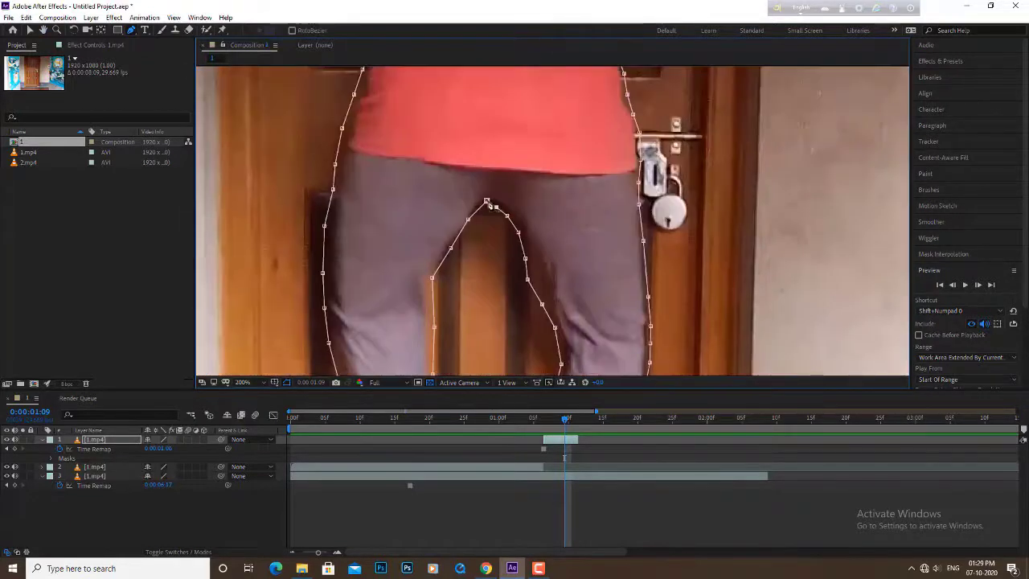
left_click(487, 200)
key("comma")
key("comma")
key("comma")
key("comma")
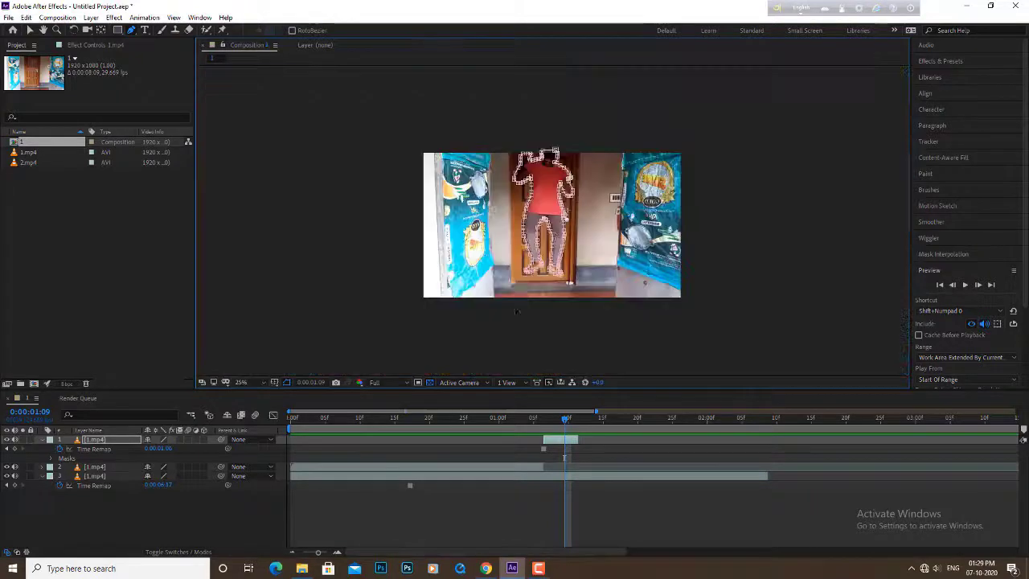
key("period")
key("period")
scroll(551, 229, "up", 2)
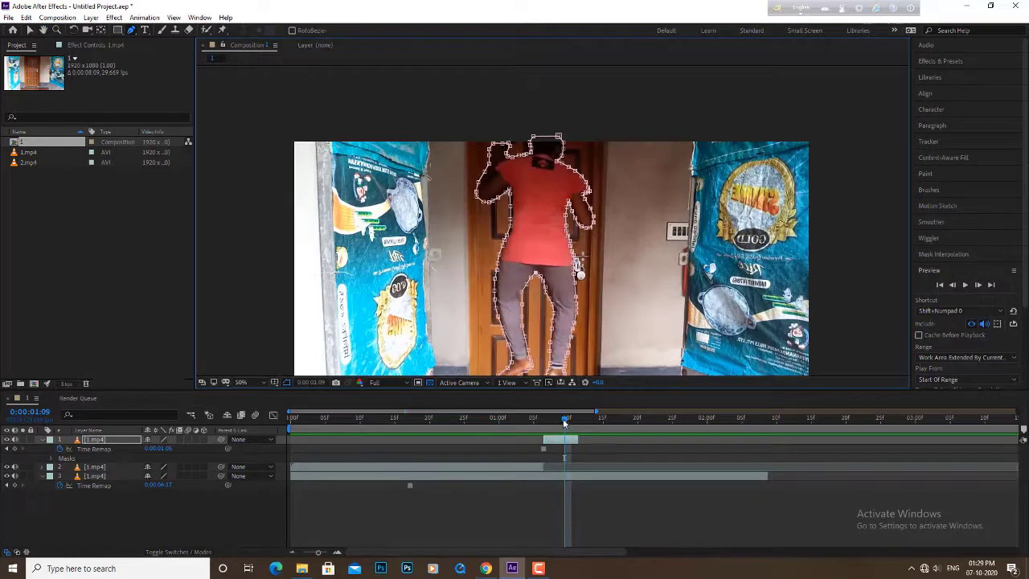
left_click_drag(567, 421, 550, 424)
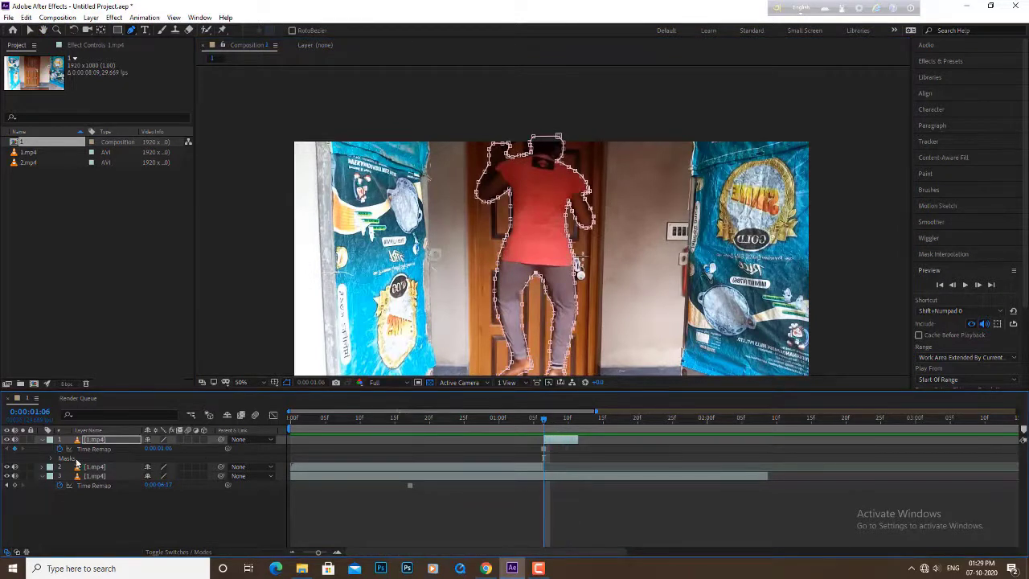
left_click(50, 459)
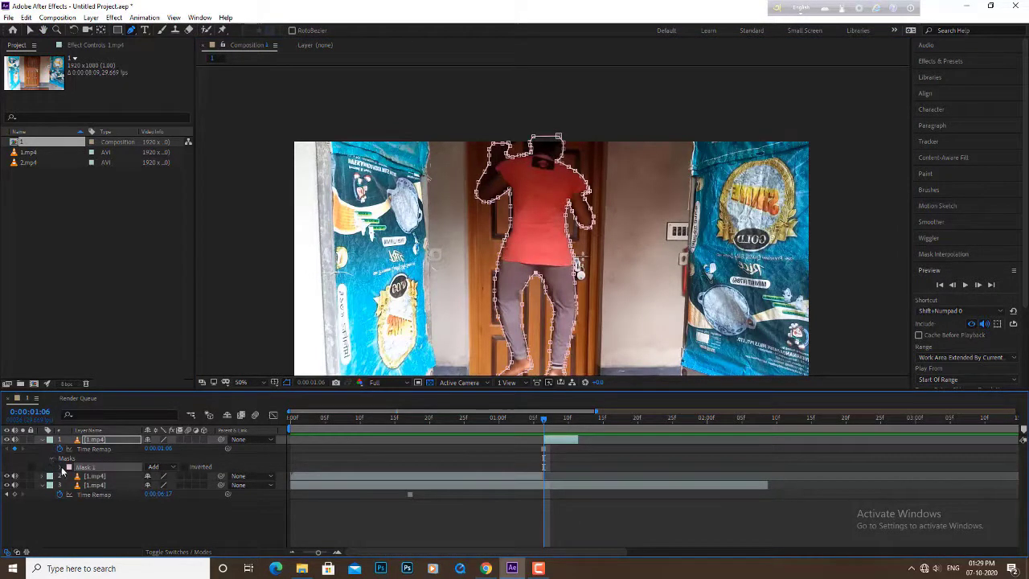
Step: Keyframe Mask 1 Expansion at 0, set -127 pixels a frame later, then begin adding feather
left_click(59, 467)
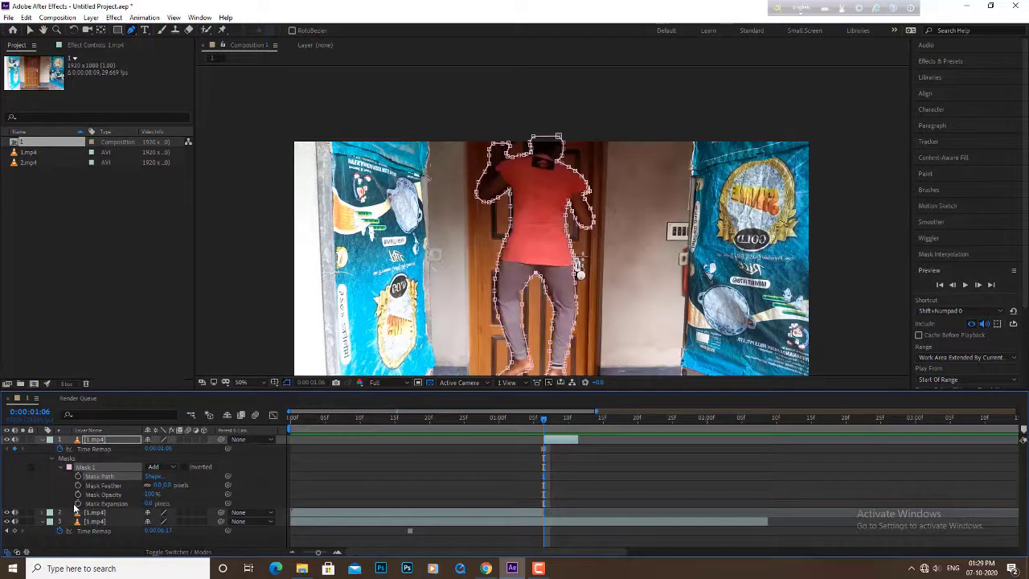
left_click(111, 504)
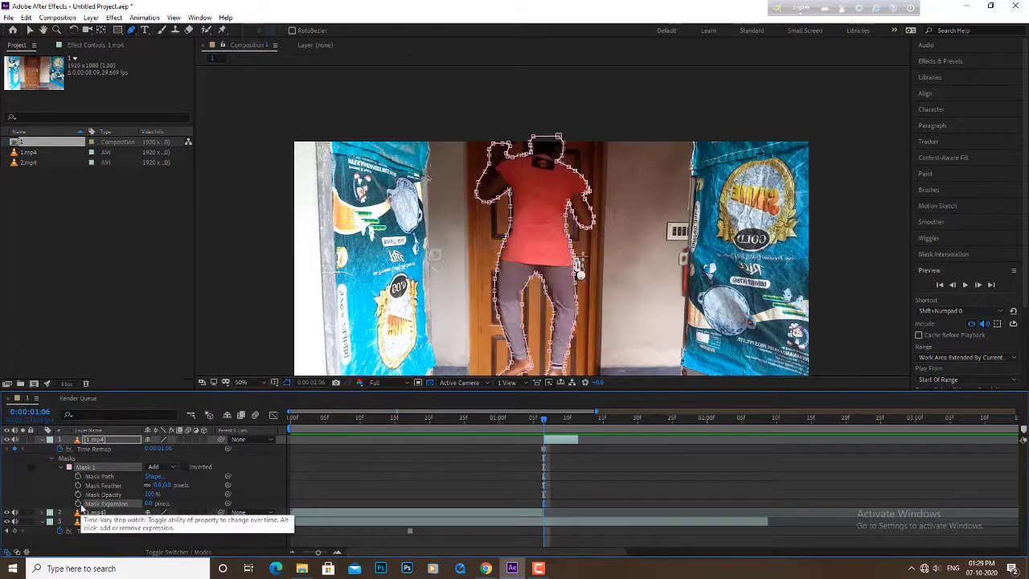
left_click(78, 503, "alt")
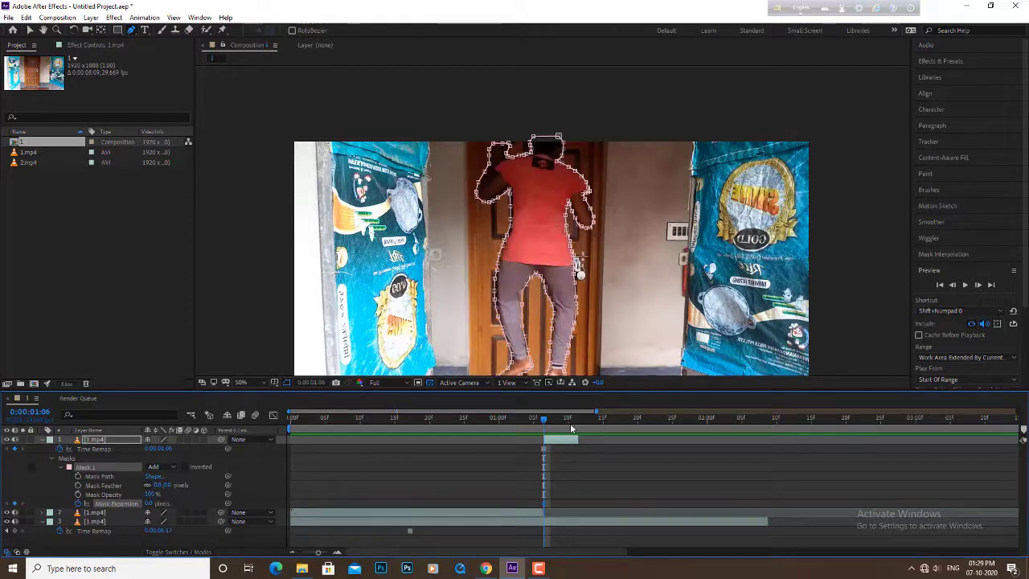
left_click_drag(543, 419, 565, 421)
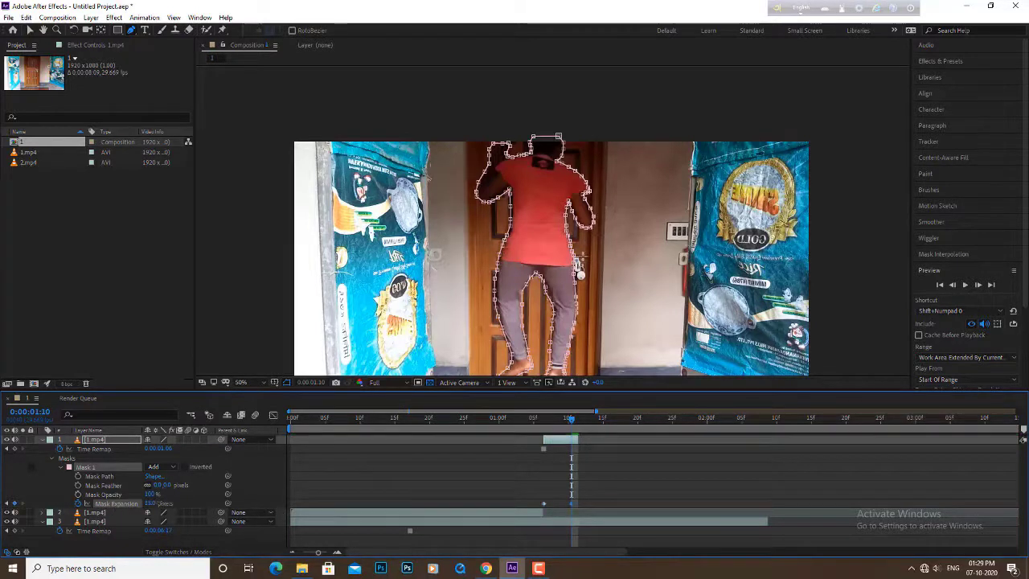
left_click_drag(150, 503, 105, 503)
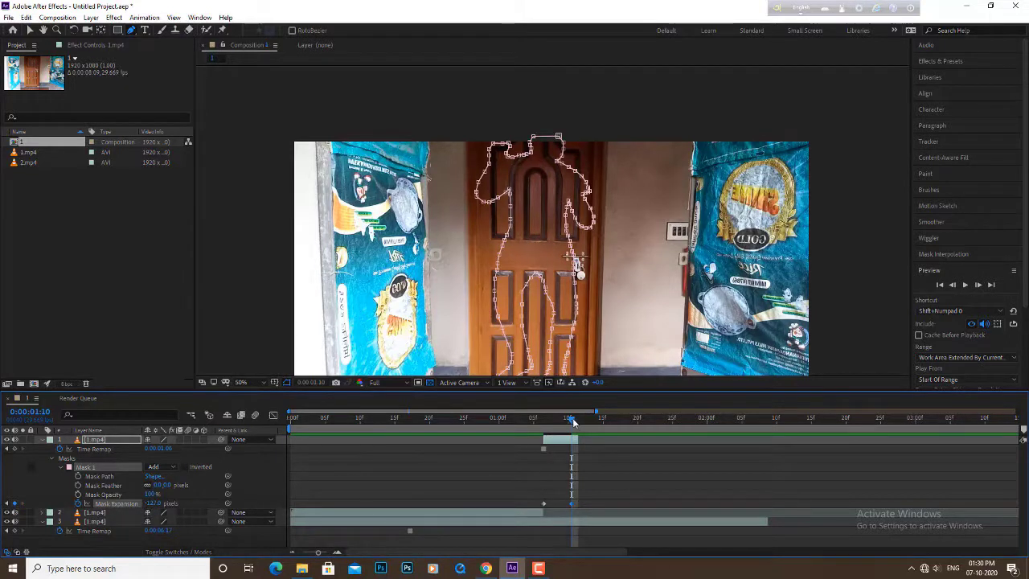
left_click_drag(579, 417, 560, 422)
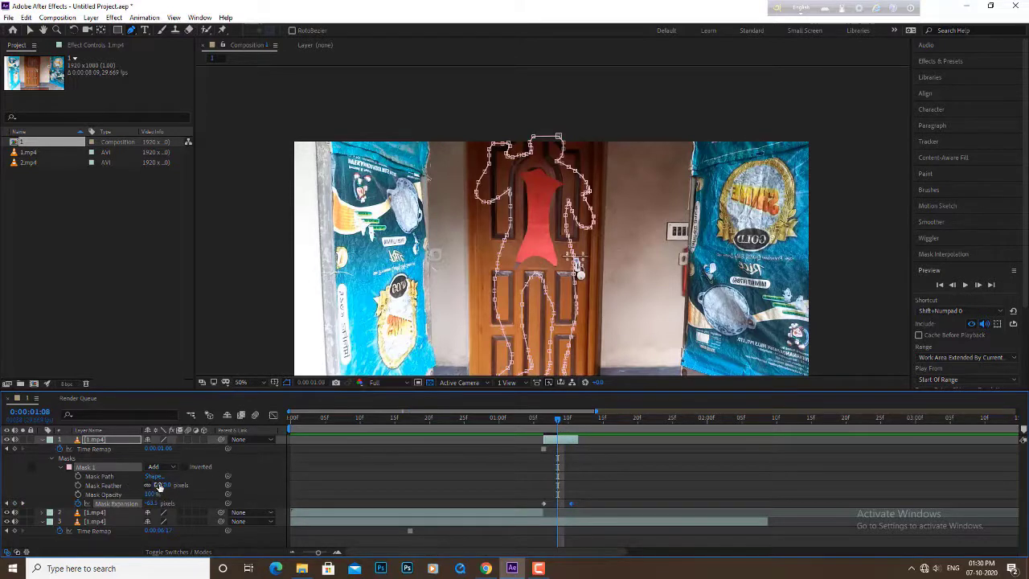
left_click_drag(156, 485, 181, 486)
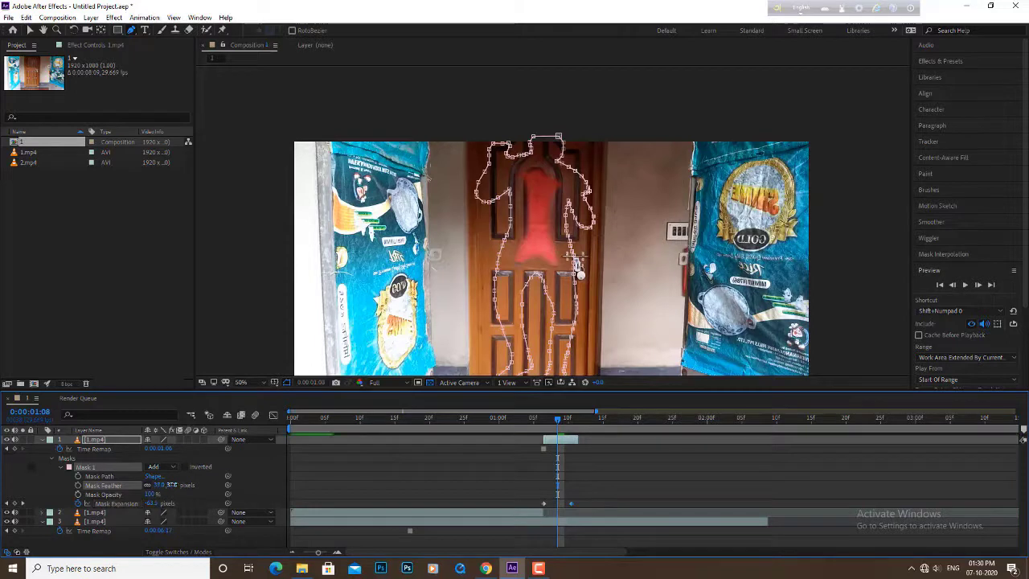
Step: Scrub and play back the mask transition to watch the person vanish from the doorway
left_click_drag(557, 417, 545, 427)
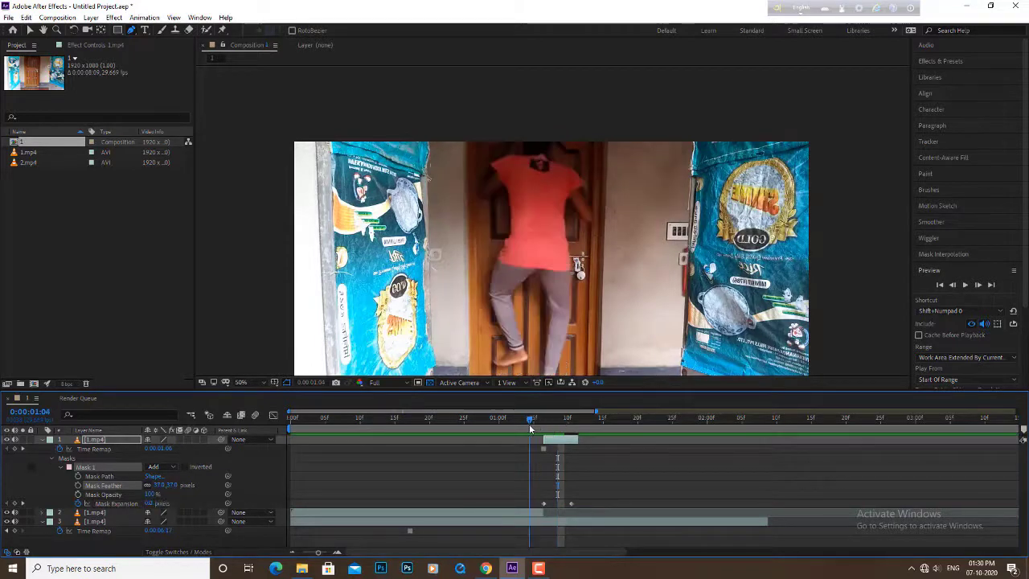
left_click(557, 420)
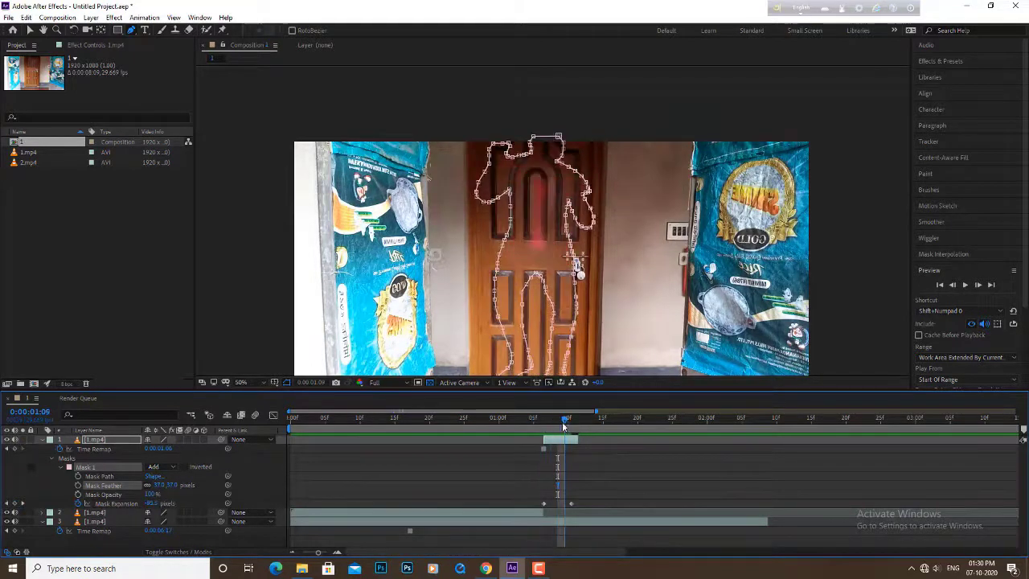
left_click_drag(562, 421, 410, 448)
key("space")
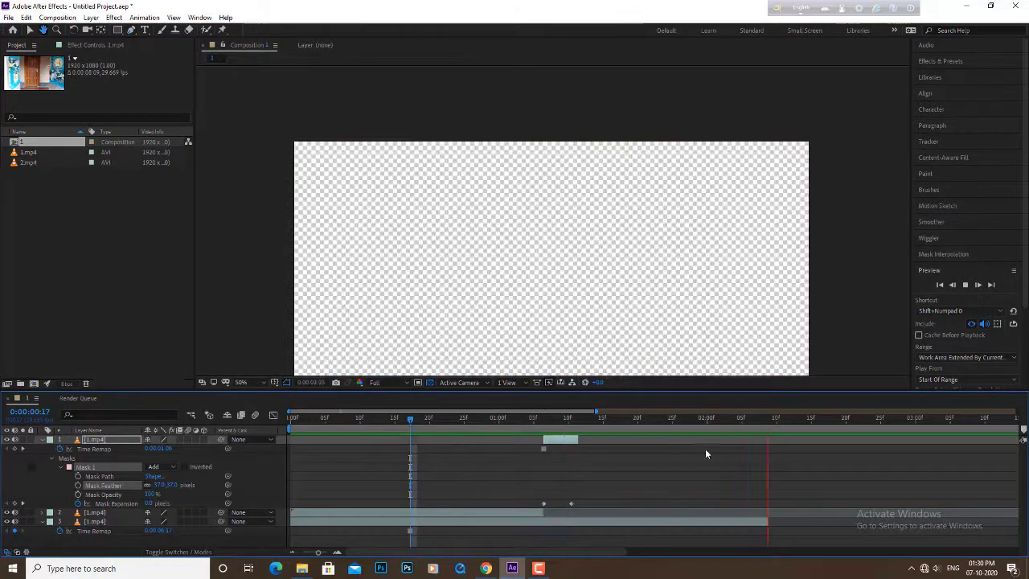
left_click(776, 436)
mouse_move(774, 420)
left_mouse_down()
mouse_move(530, 446)
mouse_move(579, 444)
left_mouse_up()
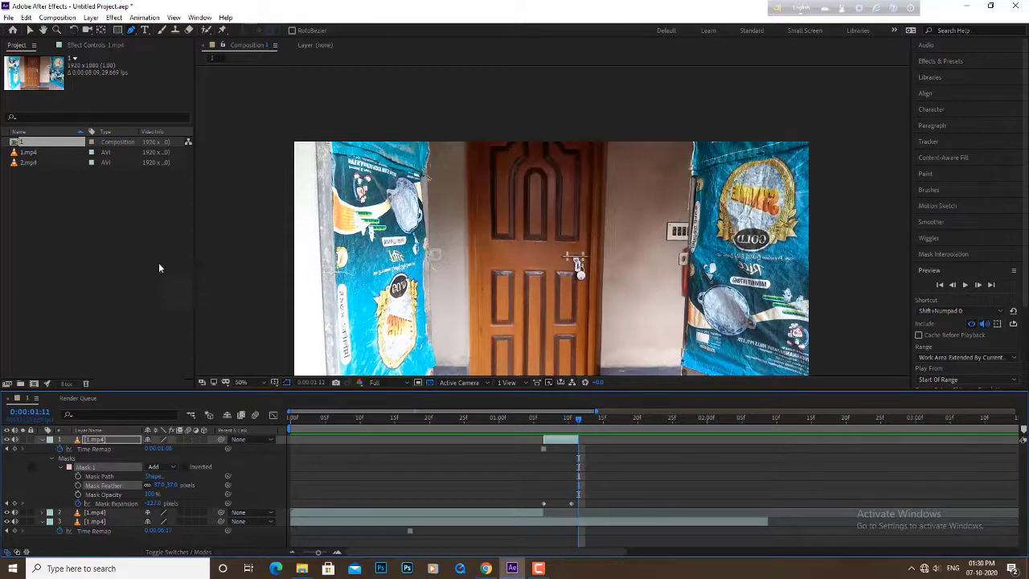
Step: Drag 2.mp4 from the Project panel into the timeline as a new layer
left_click(41, 164)
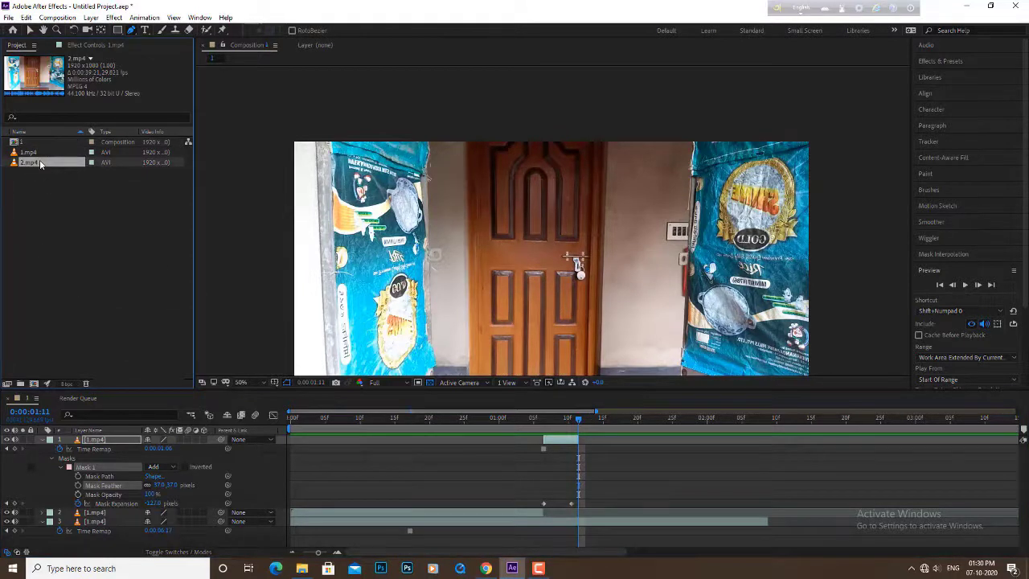
left_click_drag(713, 389, 690, 443)
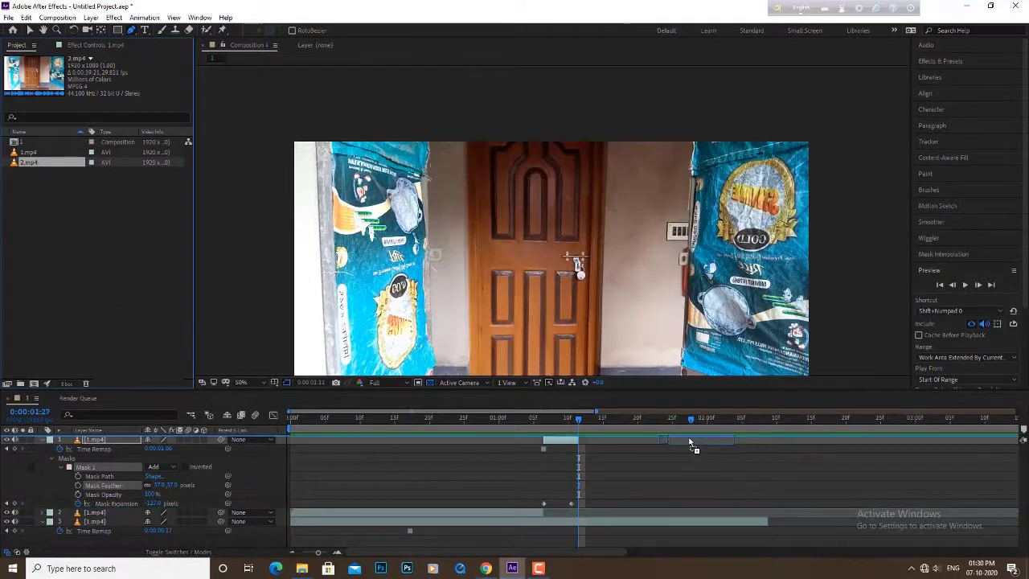
left_click_drag(690, 443, 688, 450)
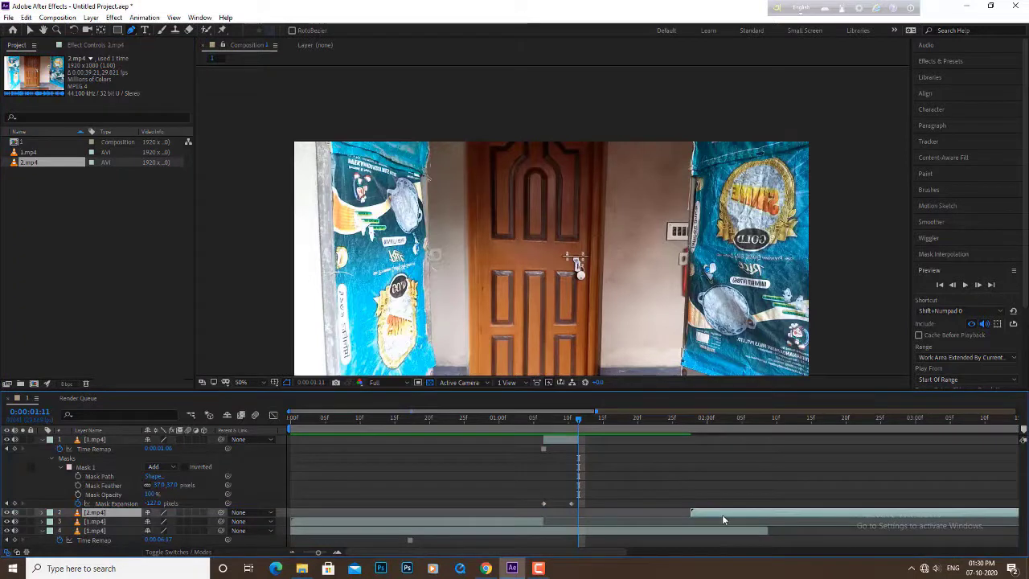
Step: Slide the 2.mp4 layer earlier in time, previewing to fine-tune its timing
left_click_drag(721, 515, 664, 517)
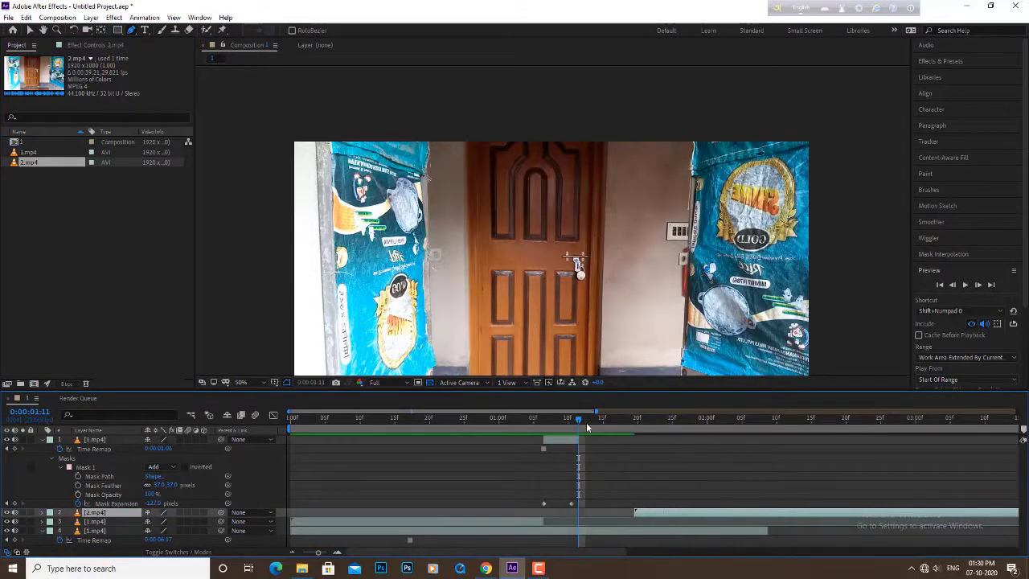
key("space")
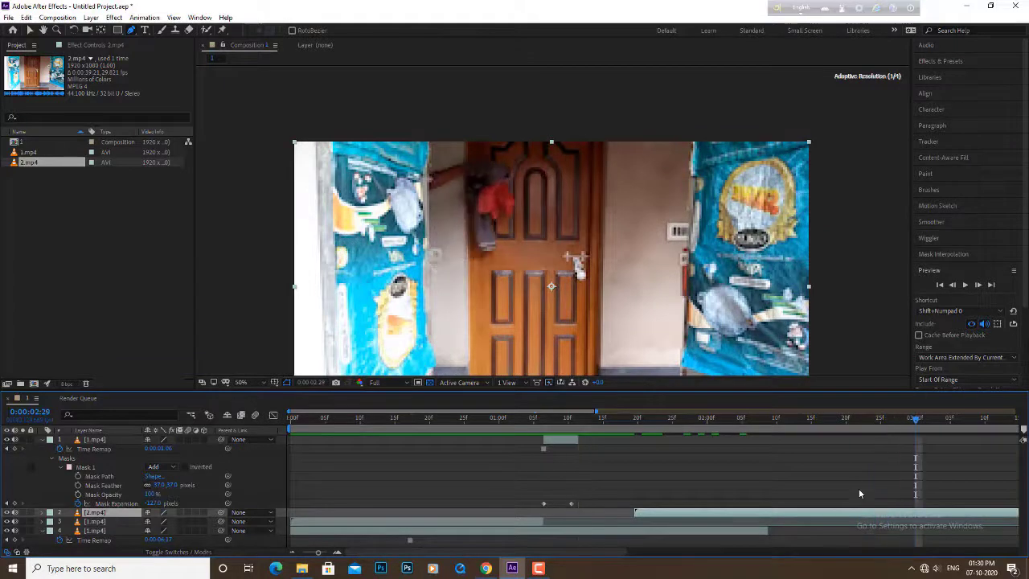
left_click_drag(828, 517, 412, 520)
left_click_drag(340, 520, 334, 519)
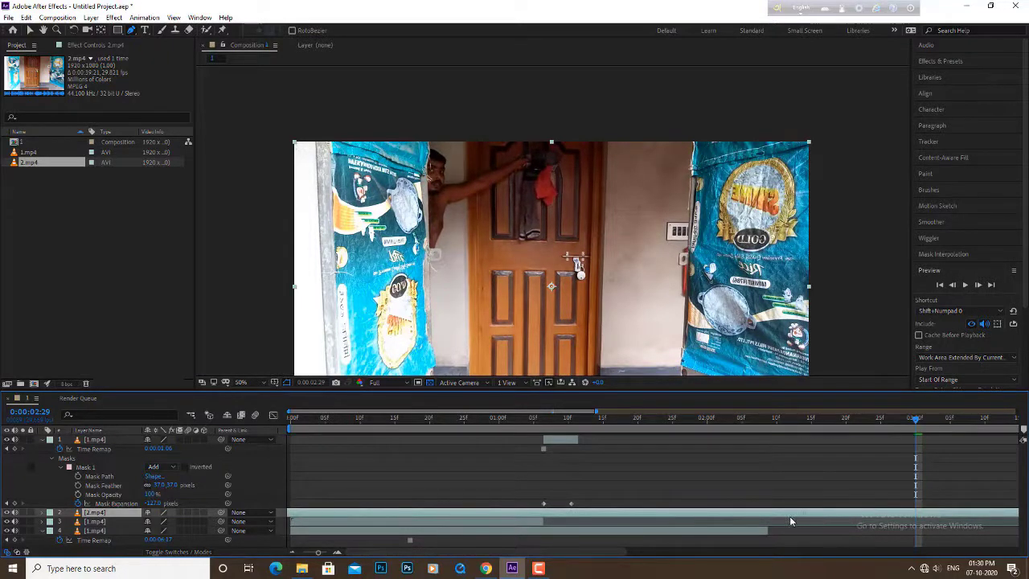
left_click_drag(752, 516, 668, 515)
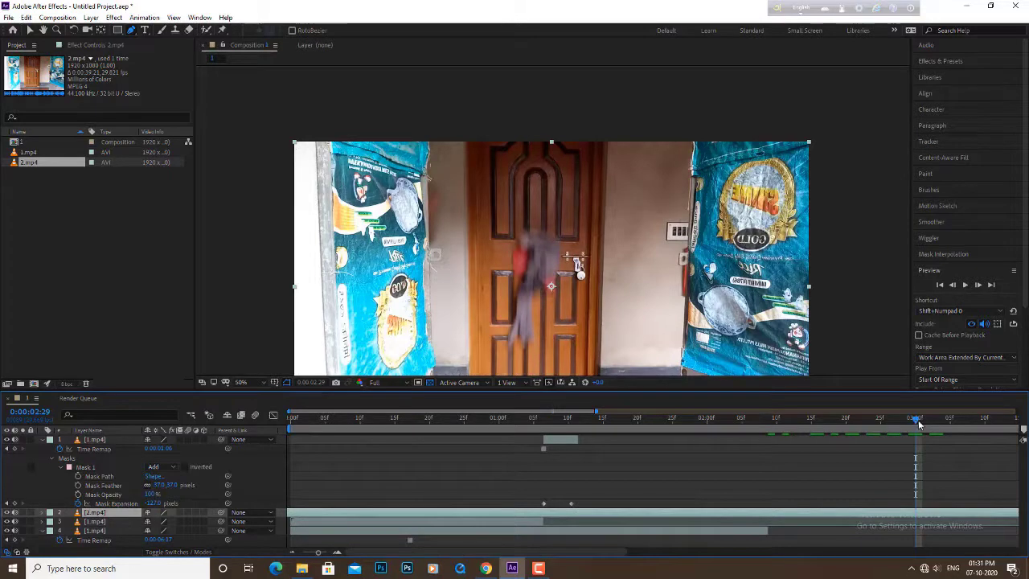
Step: Step frames around 0:00:03:01 to check the figure at the doorway
left_click_drag(916, 424, 922, 424)
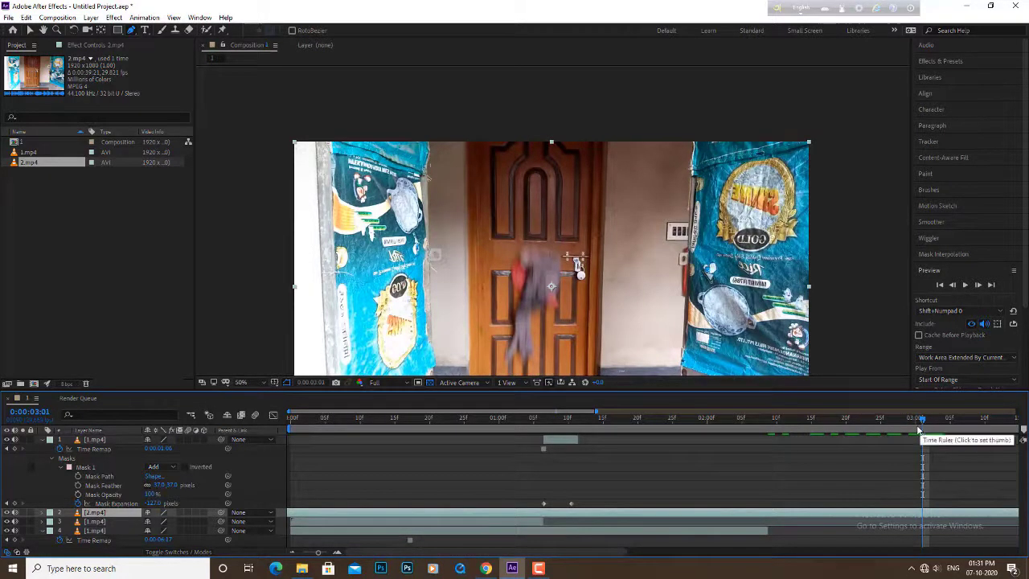
left_click_drag(922, 424, 915, 424)
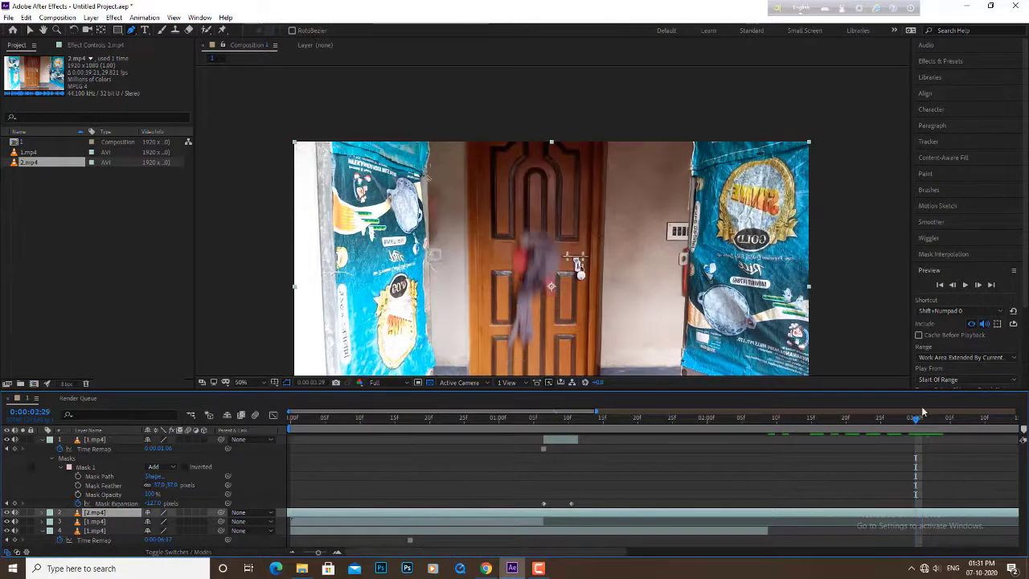
left_click(954, 286)
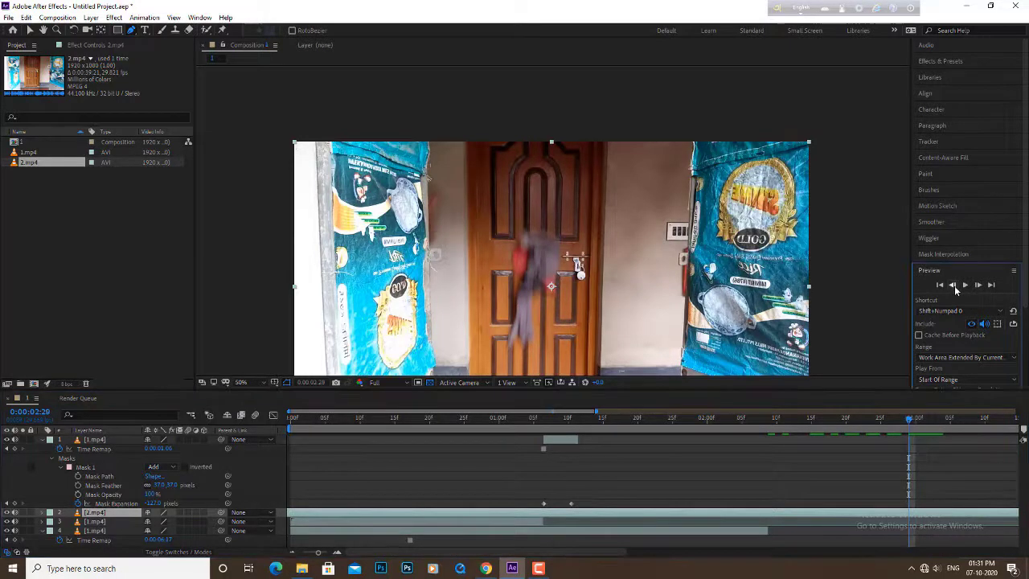
left_click(979, 286)
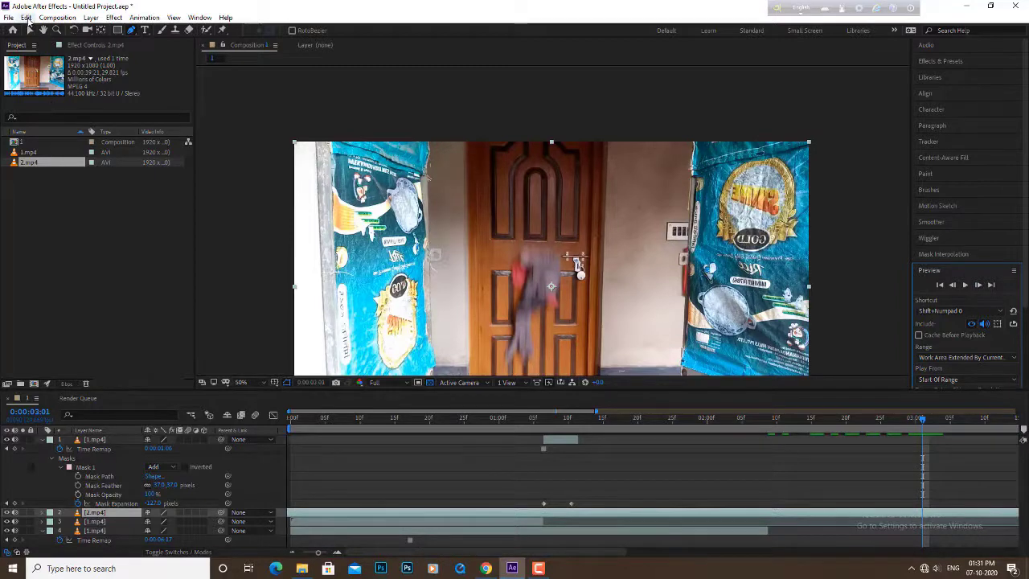
Step: Split 2.mp4 at the current time with Edit > Split Layer and delete the later half
left_click(27, 17)
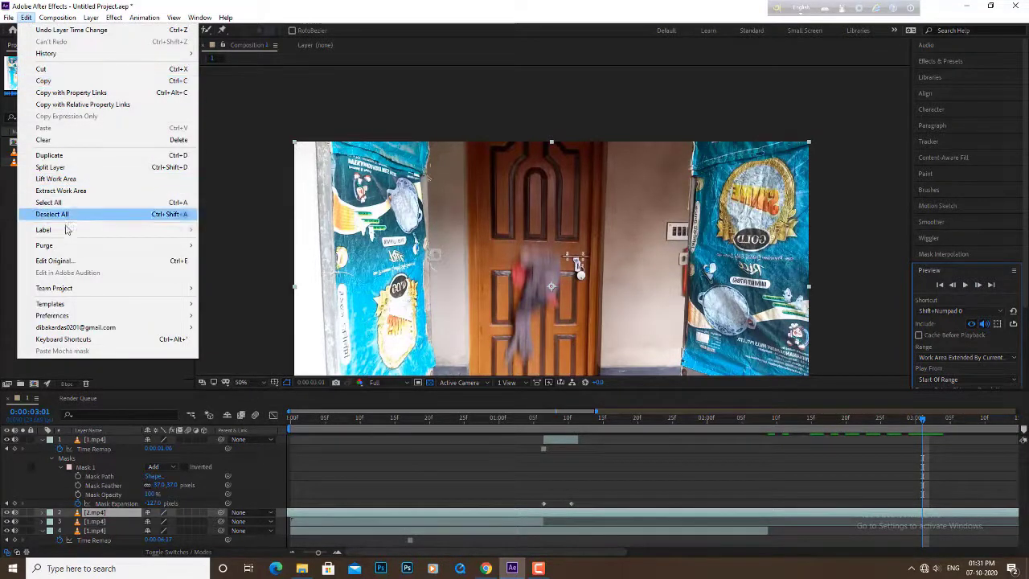
left_click(50, 167)
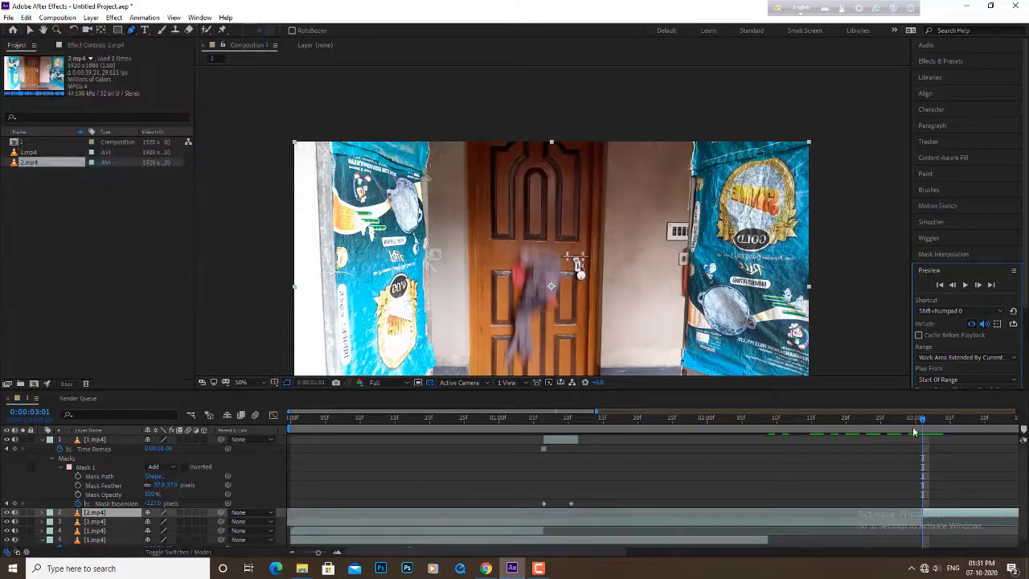
left_click(899, 522)
key("Delete")
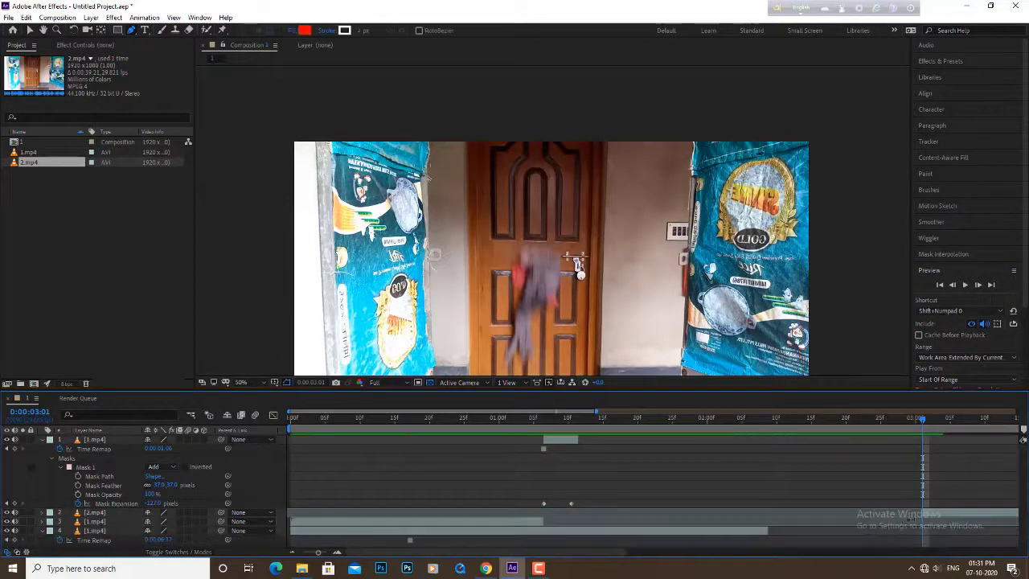
left_click(955, 518)
Step: Extend the remaining 2.mp4 layer's duration and return to about 0:00:01:05
left_click(958, 512)
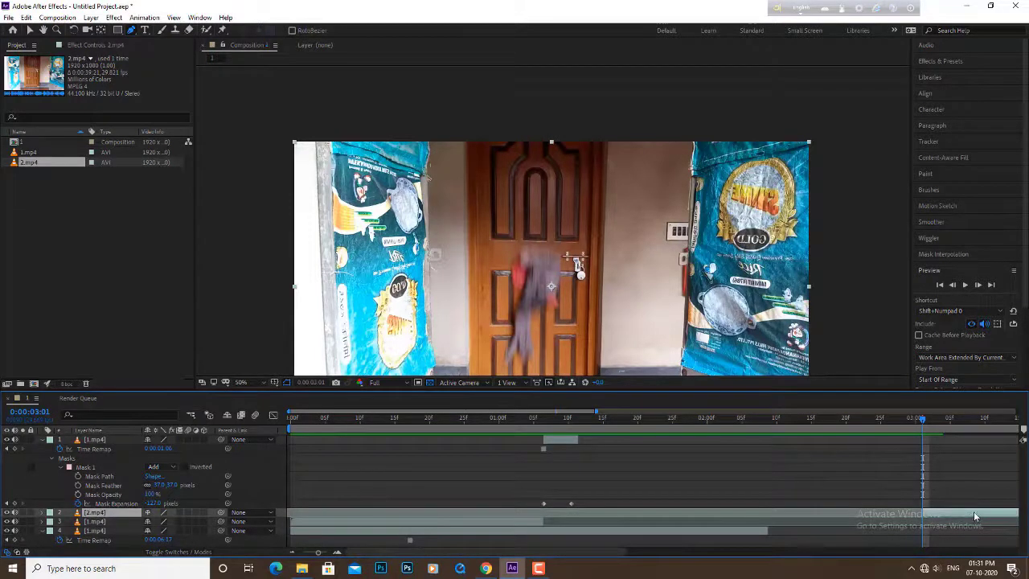
left_click_drag(973, 511, 567, 511)
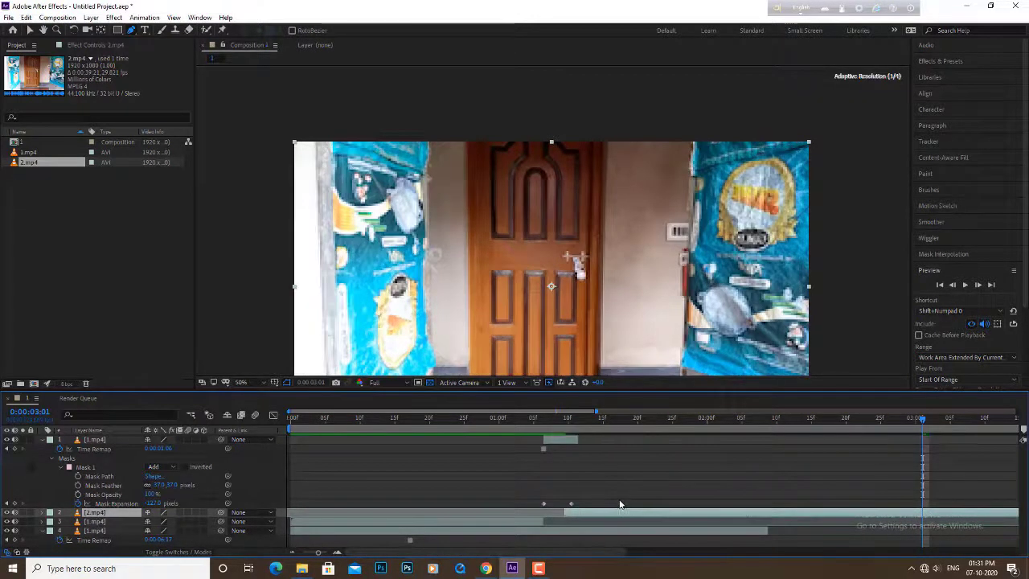
mouse_move(923, 422)
left_mouse_down()
mouse_move(536, 422)
mouse_move(575, 431)
mouse_move(556, 430)
left_mouse_up()
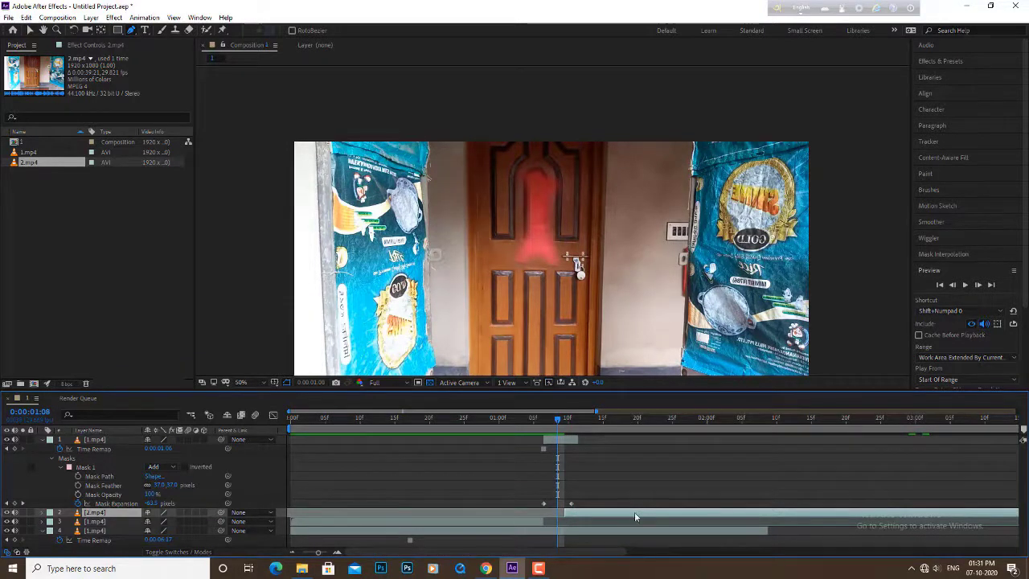
Step: Collapse layer 1's mask and properties, then move 2.mp4 to the top of the stack
left_click(52, 458)
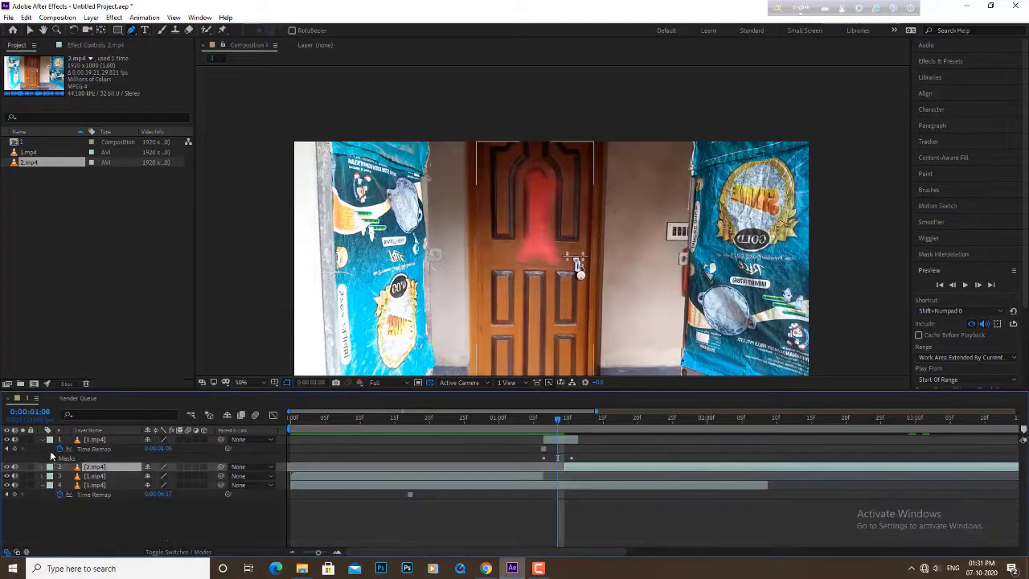
left_click(42, 441)
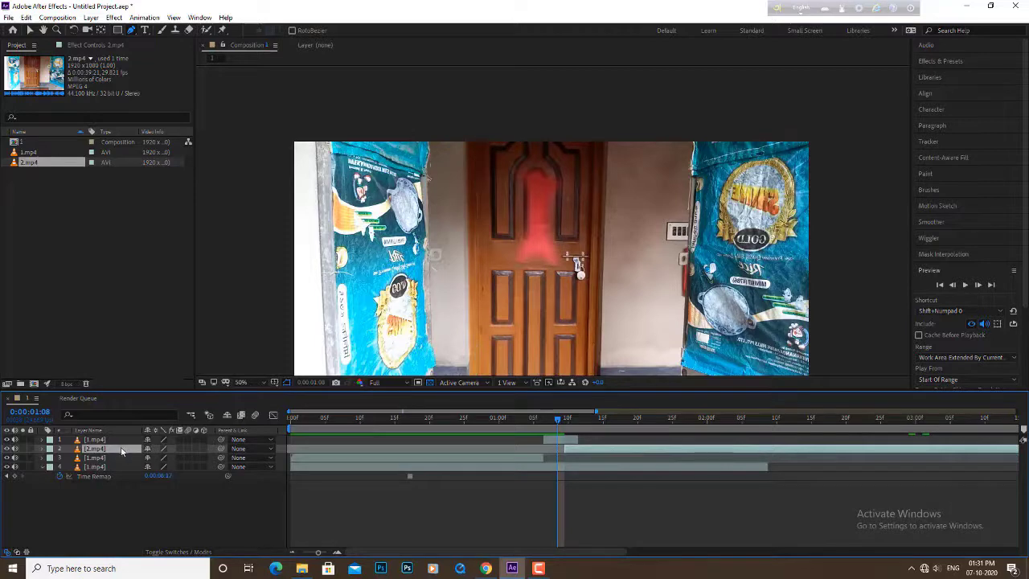
left_click_drag(119, 446, 119, 439)
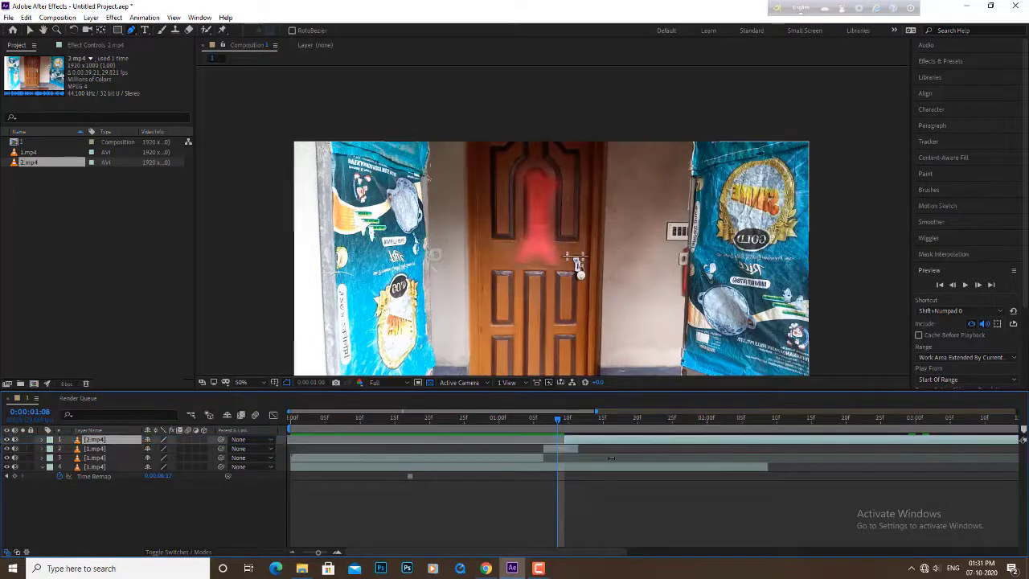
Step: Scrub the doorway frames to 0:00:01:09 and stop the preview
left_click_drag(563, 426, 563, 433)
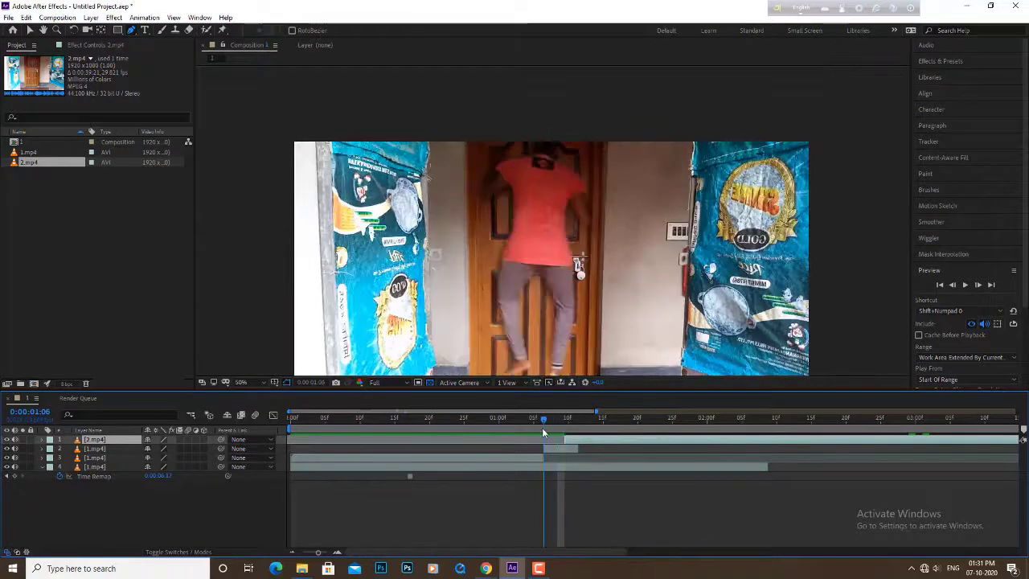
mouse_move(564, 433)
left_mouse_down()
mouse_move(590, 438)
mouse_move(415, 434)
left_mouse_up()
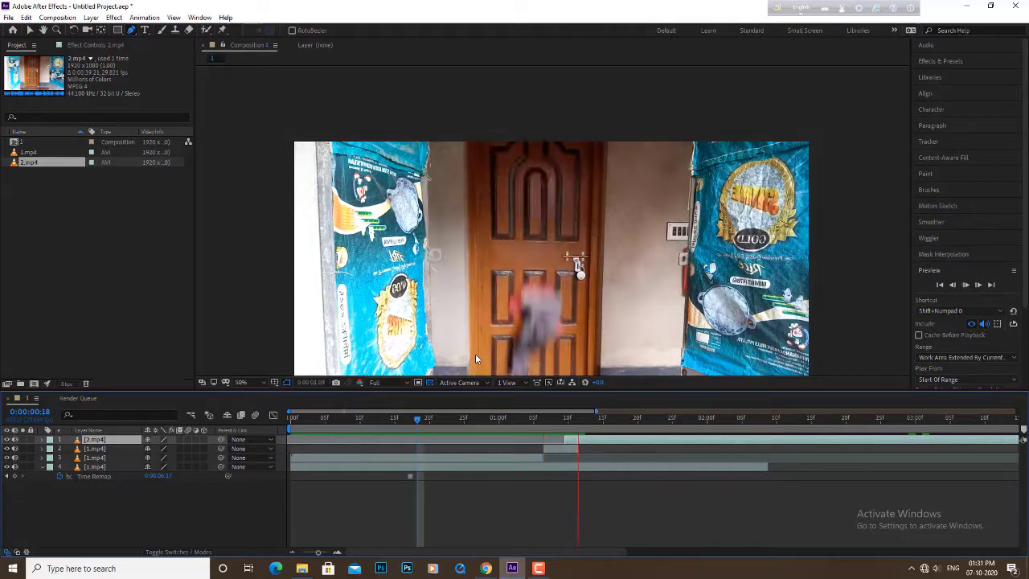
key("space")
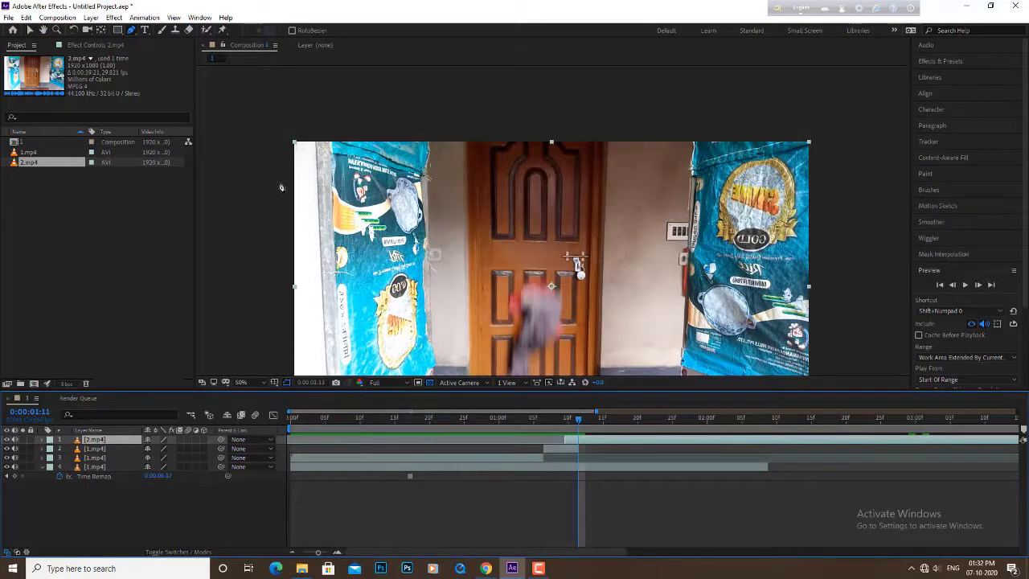
Step: Set viewer magnification to Fit and scrub to 0:00:01:29, where the figure becomes a clothes heap
key("comma")
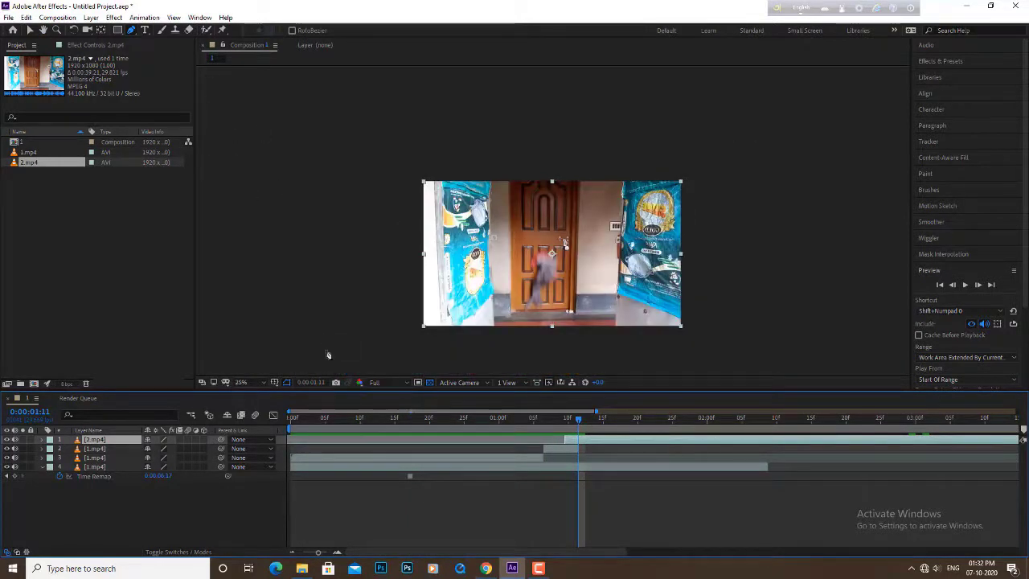
left_click(261, 381)
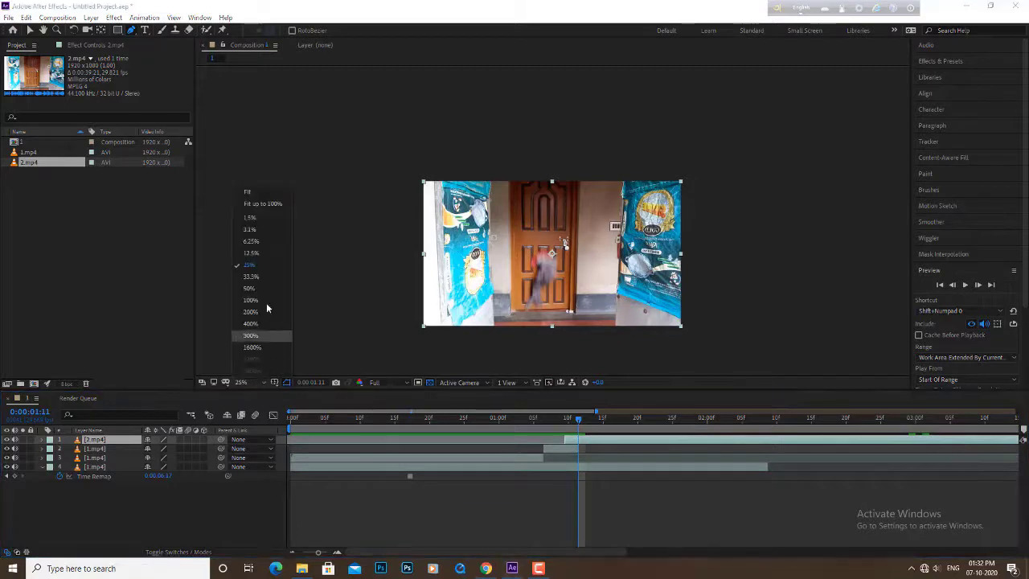
left_click(262, 193)
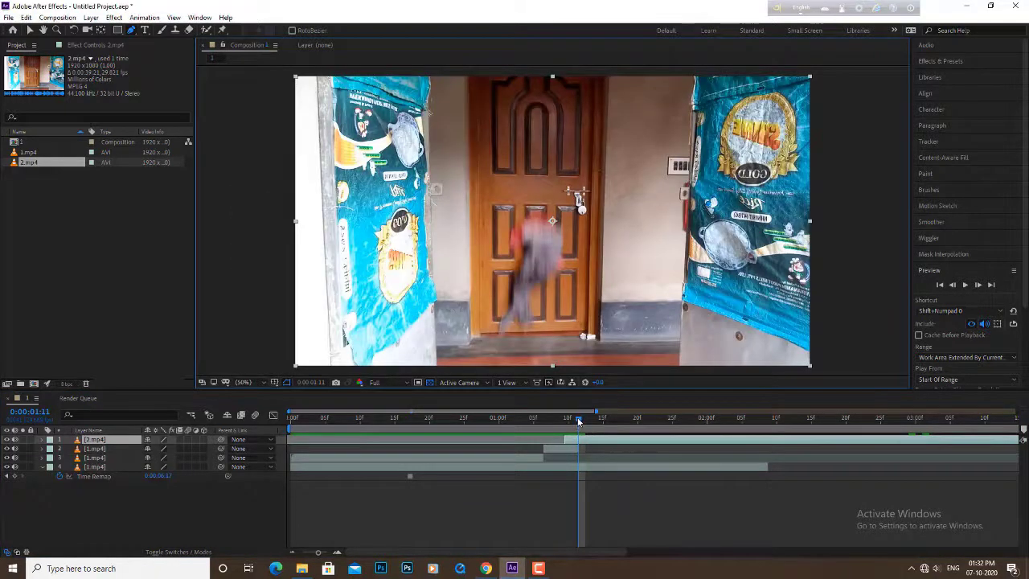
mouse_move(579, 421)
left_mouse_down()
mouse_move(565, 427)
mouse_move(739, 435)
mouse_move(672, 437)
mouse_move(708, 438)
left_mouse_up()
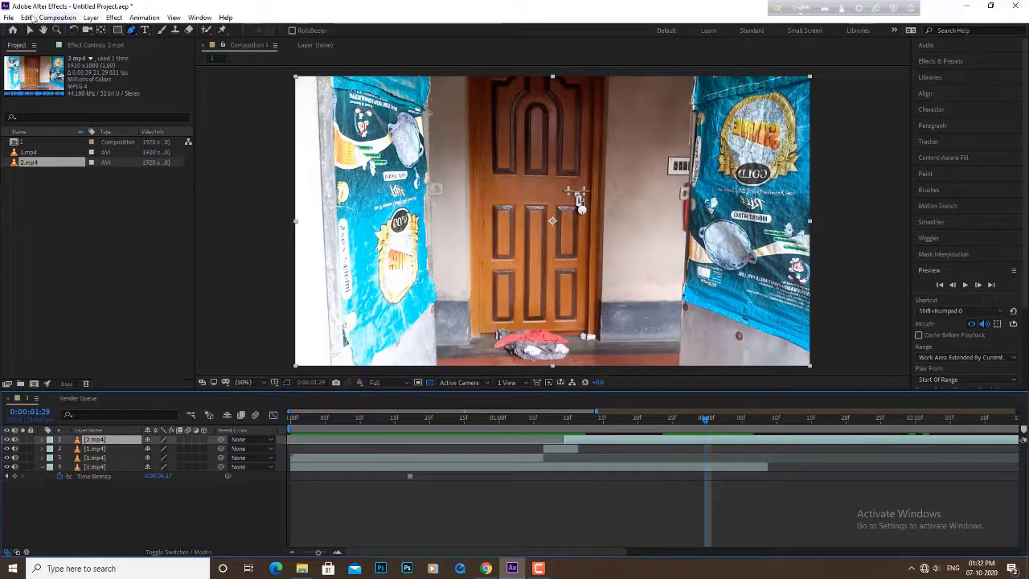
Step: Split 2.mp4 again and slide the later piece to start at the composition's beginning
left_click(26, 17)
left_click(53, 168)
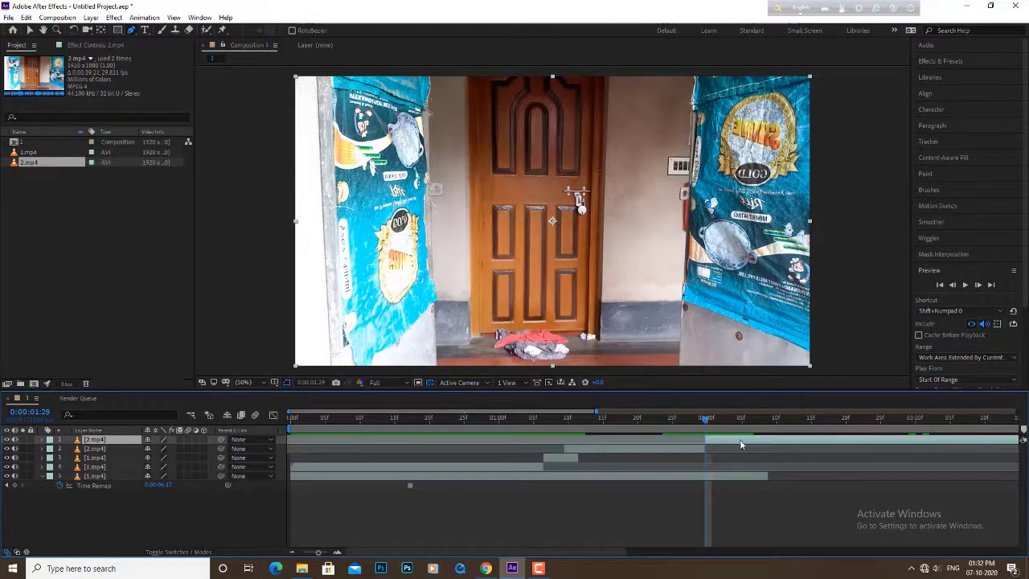
left_click_drag(741, 444, 361, 438)
left_click_drag(630, 445, 548, 444)
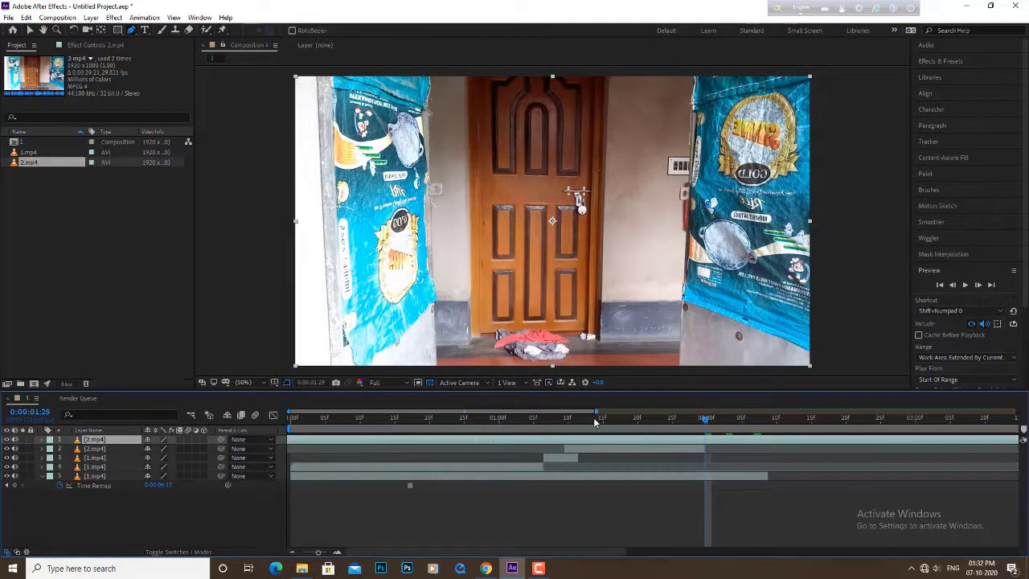
left_click_drag(683, 439, 563, 447)
left_click_drag(679, 442, 555, 452)
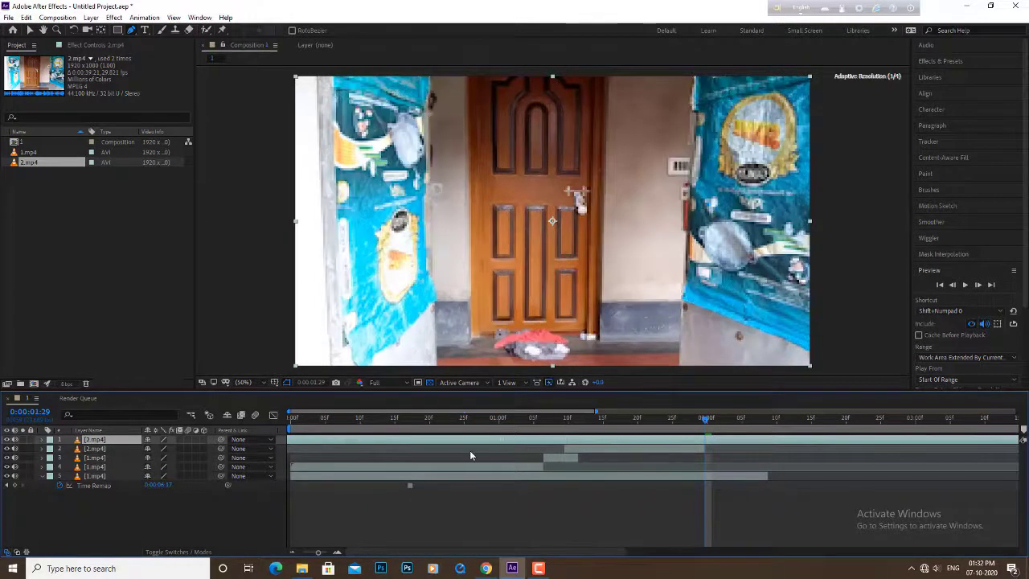
Step: Zoom the timeline out and fine-tune the top layer's start time
scroll(485, 488, "down", 6)
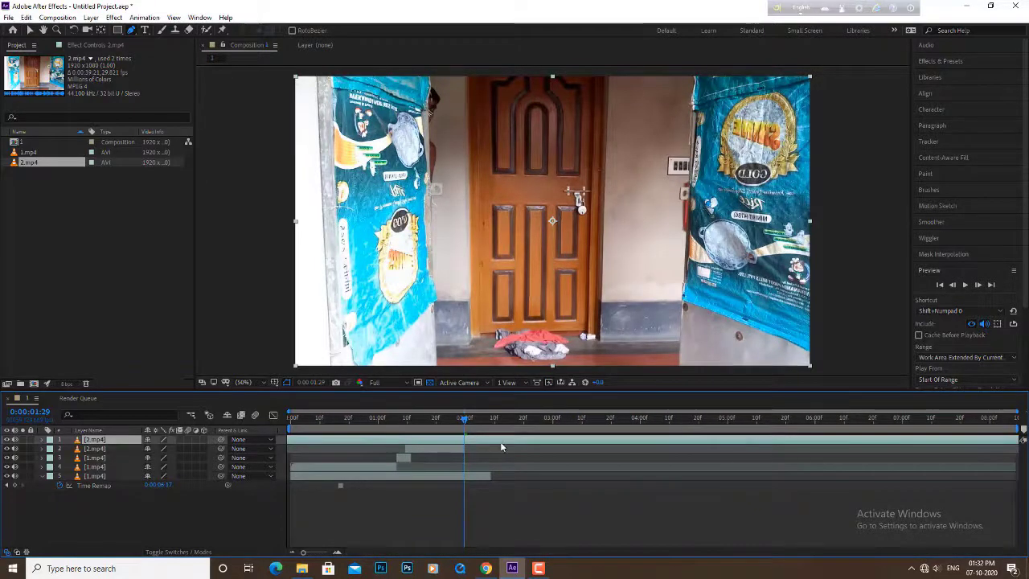
left_click_drag(505, 439, 400, 438)
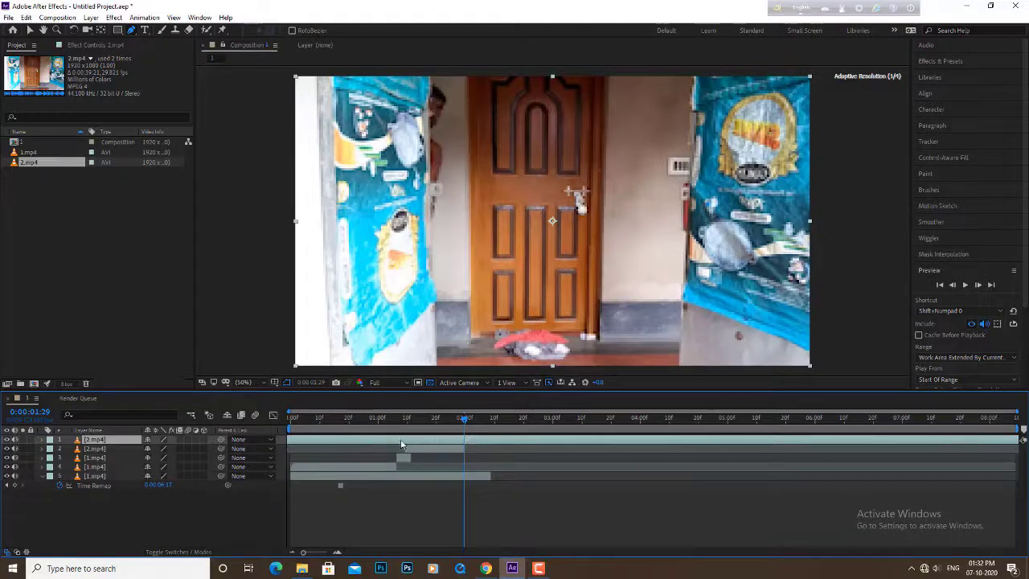
left_click_drag(581, 439, 434, 446)
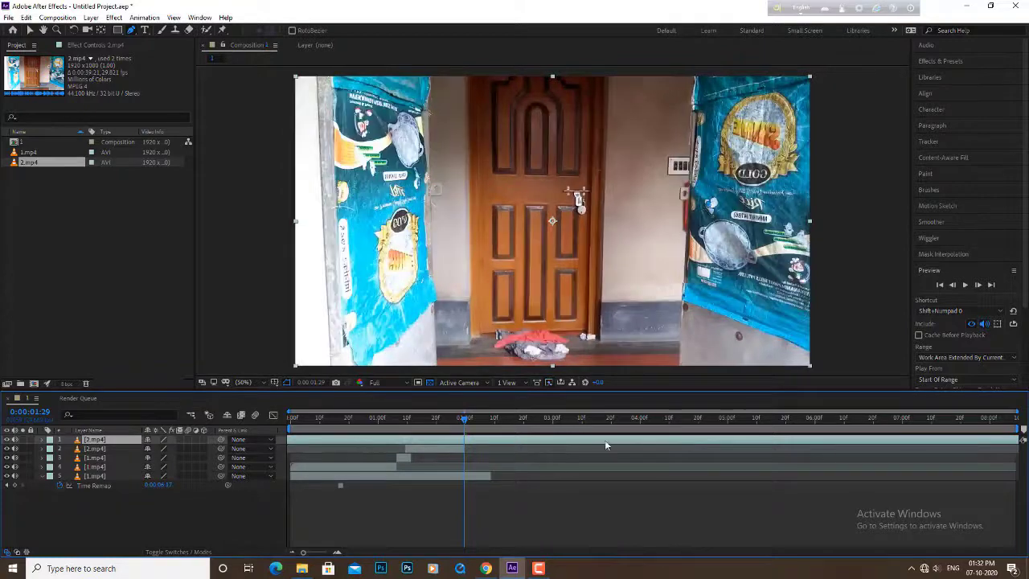
left_click_drag(583, 449, 465, 449)
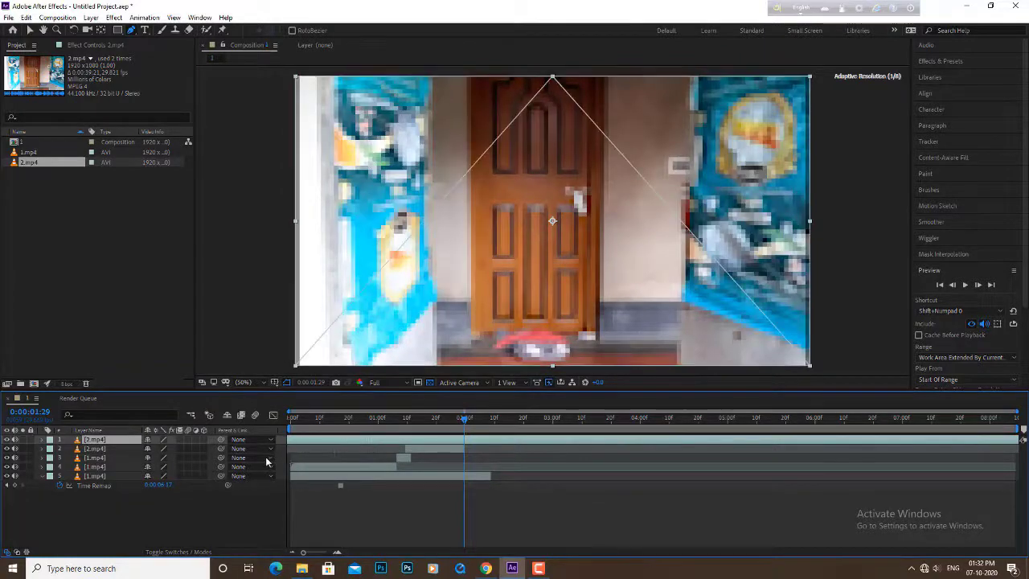
Step: Scrub back to the opening frames to confirm the frozen clothes heap from 0:00:00:00
mouse_move(465, 423)
left_mouse_down()
mouse_move(493, 439)
mouse_move(462, 425)
left_mouse_up()
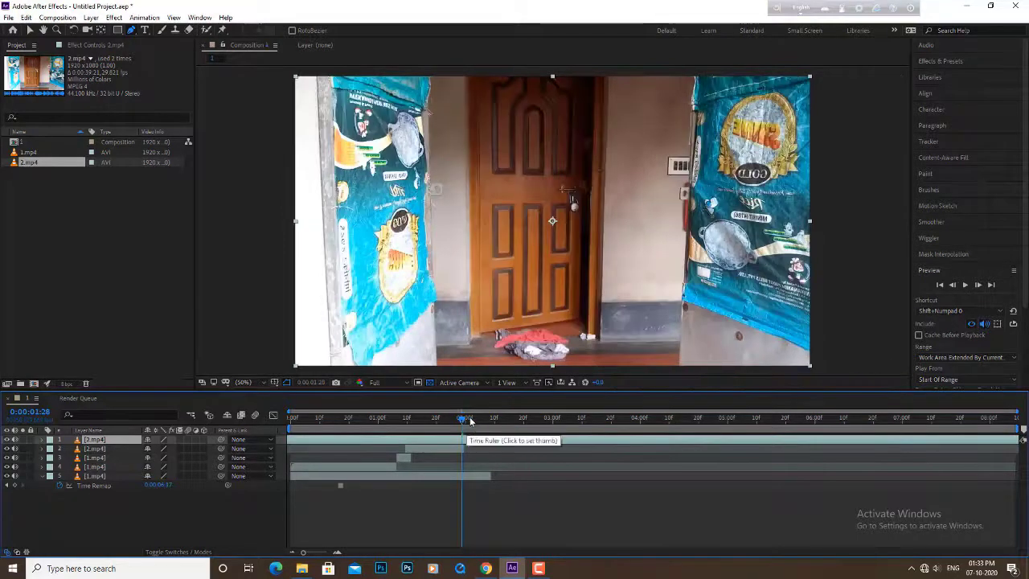
left_click_drag(462, 426, 366, 426)
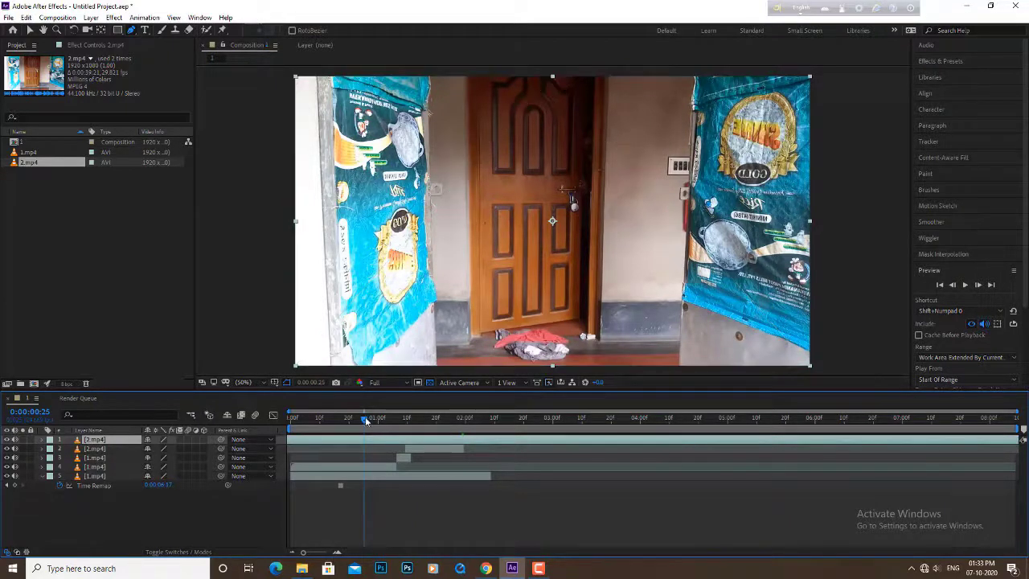
left_click_drag(366, 420, 283, 440)
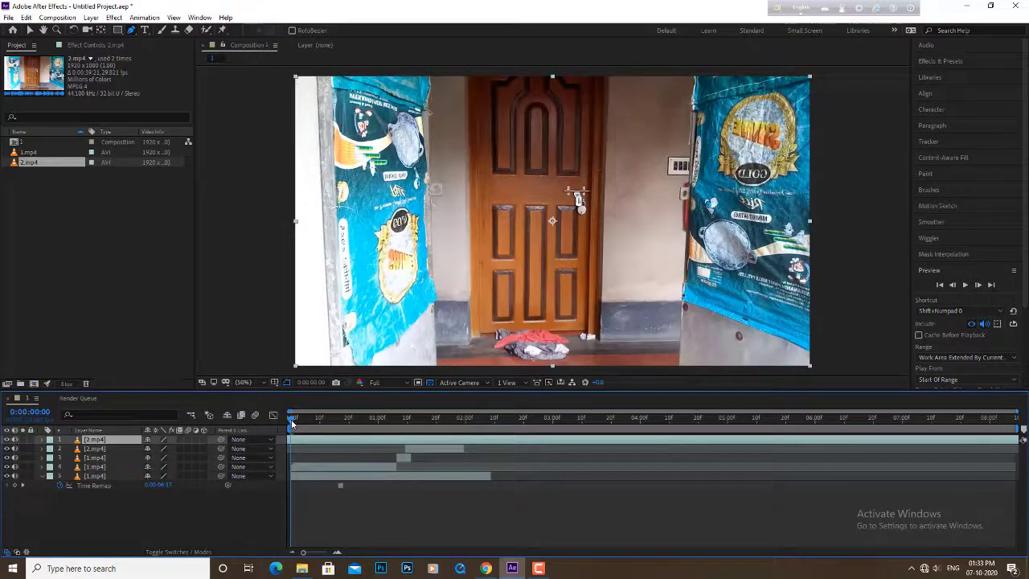
mouse_move(292, 421)
left_mouse_down()
mouse_move(308, 422)
mouse_move(282, 432)
left_mouse_up()
Step: Duplicate the top 2.mp4 layer, then delete the extra copy
left_click(326, 443)
left_click(292, 424)
left_click(27, 17)
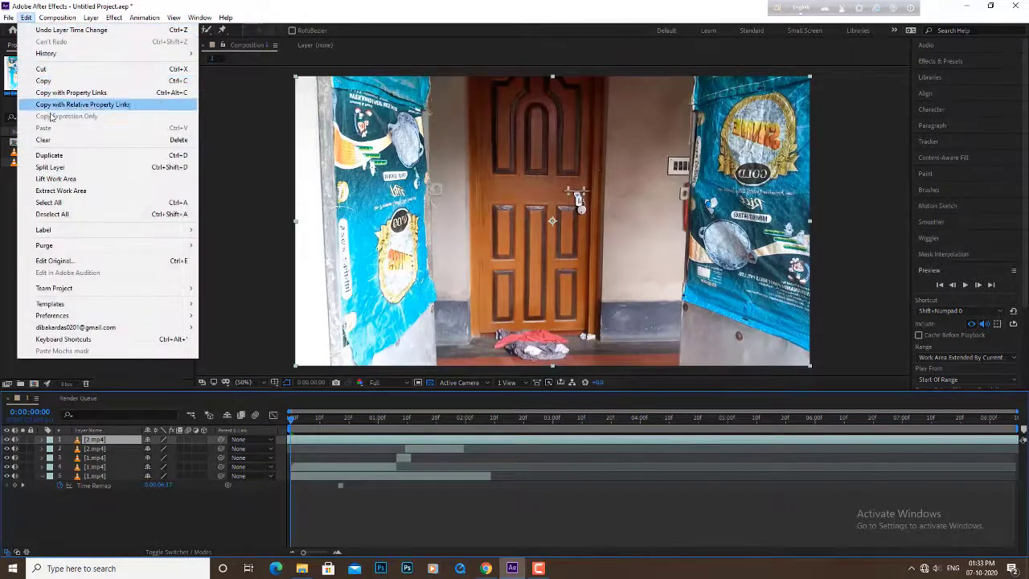
left_click(49, 167)
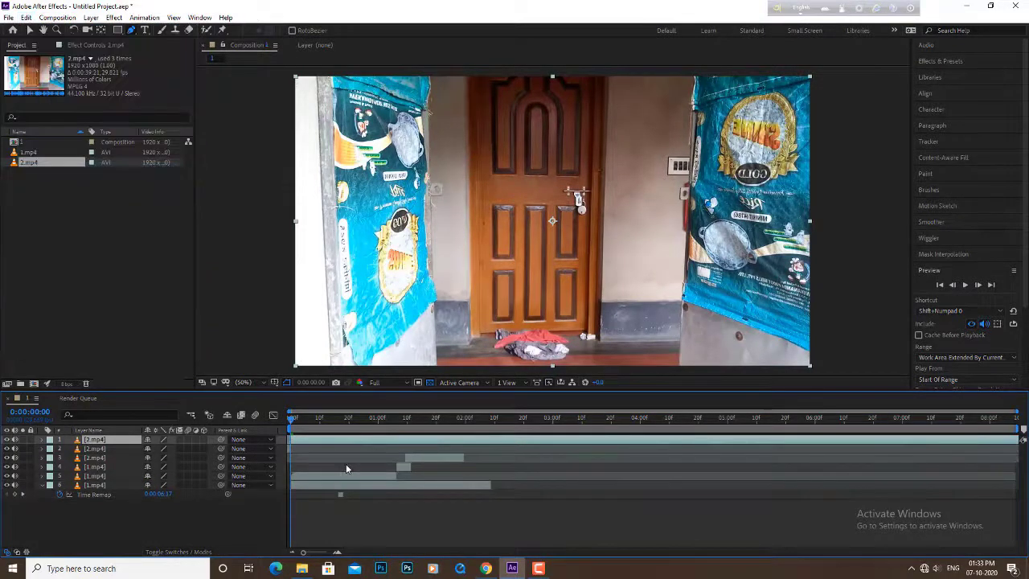
left_click(290, 448)
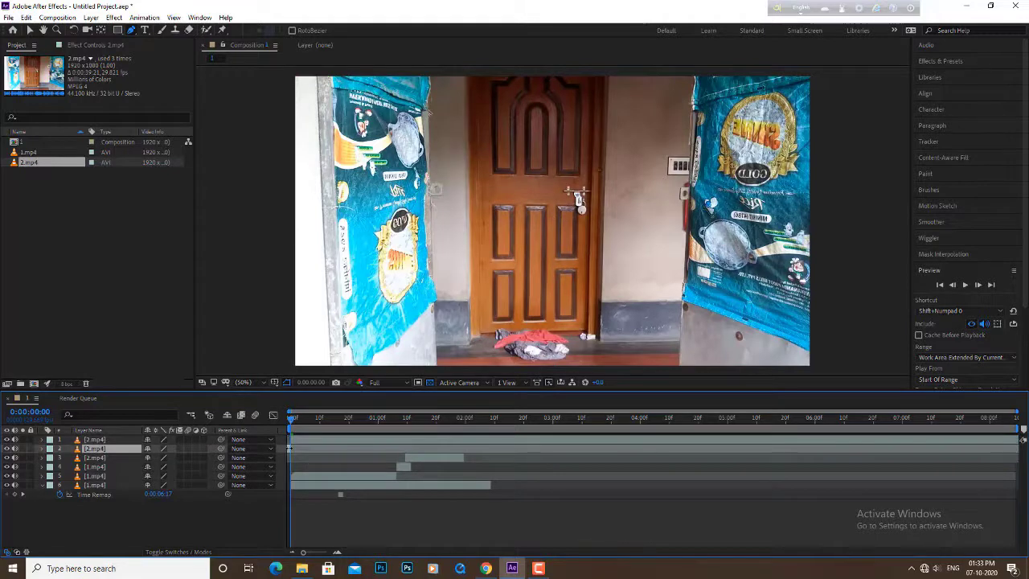
key("Delete")
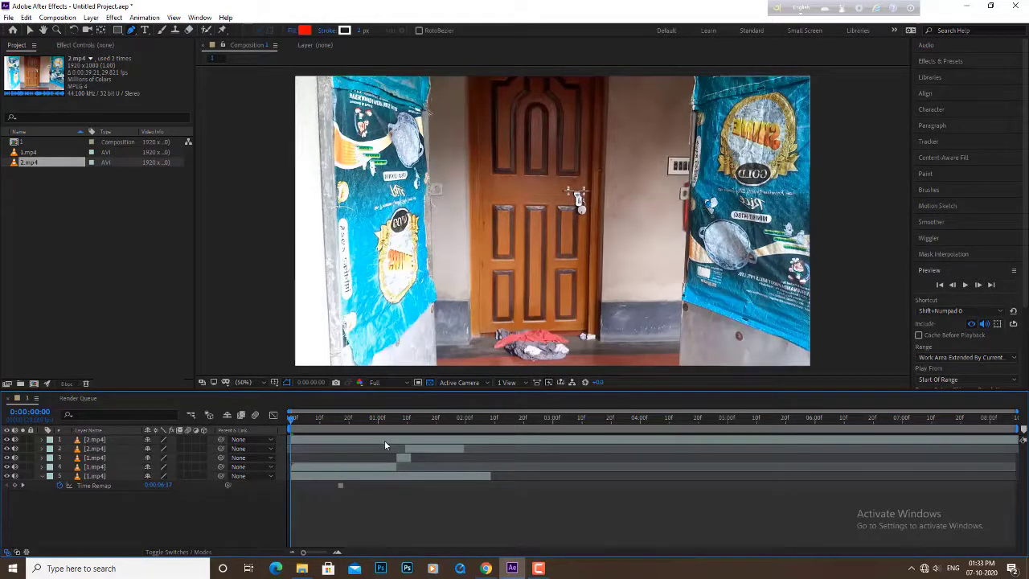
Step: Delay the top 2.mp4 layer to start around two seconds, preview, and stop at 0:00:08:07
left_click(385, 440)
left_click_drag(381, 438, 553, 438)
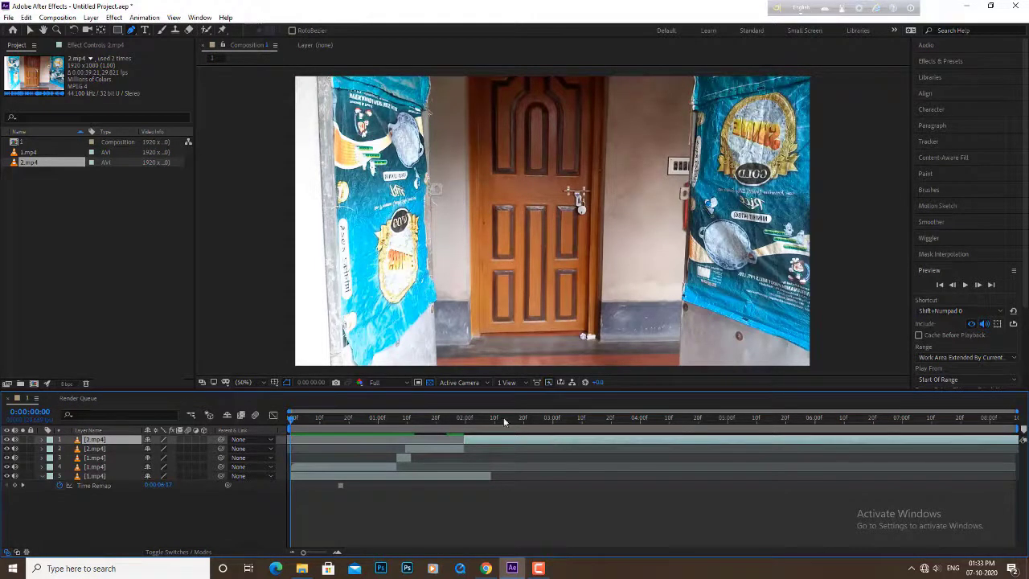
key("space")
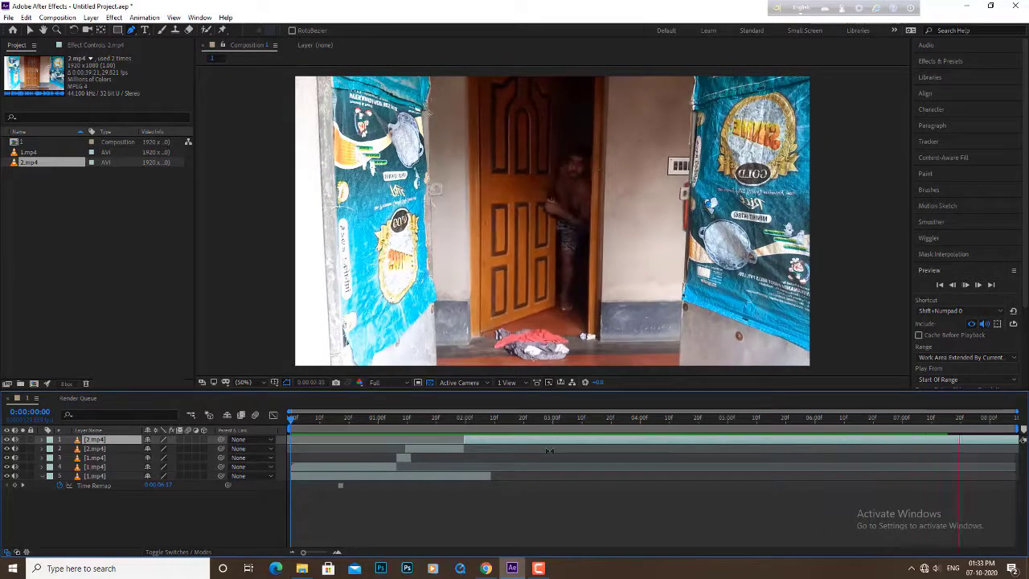
left_click(964, 441)
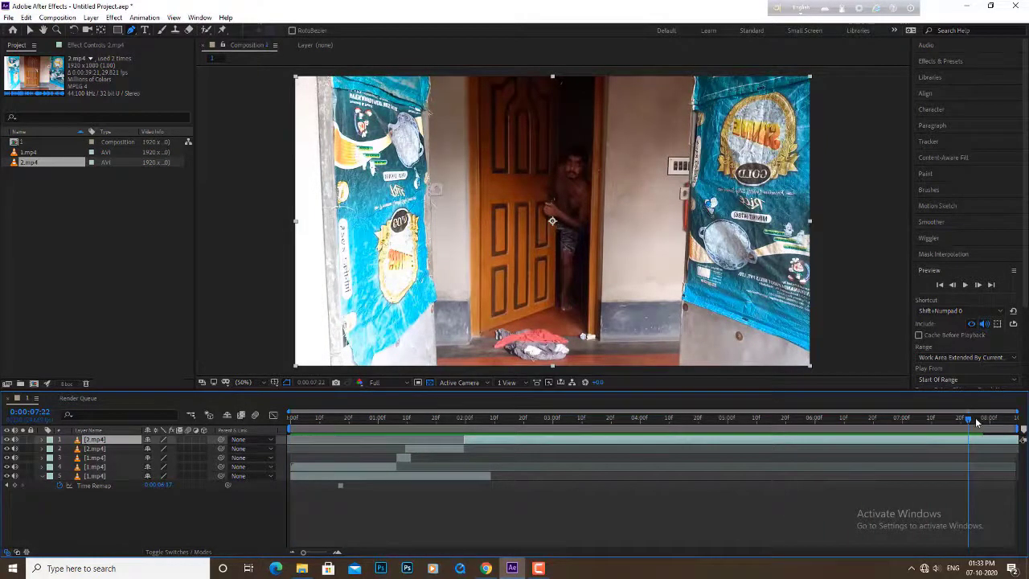
left_click_drag(975, 417, 1026, 422)
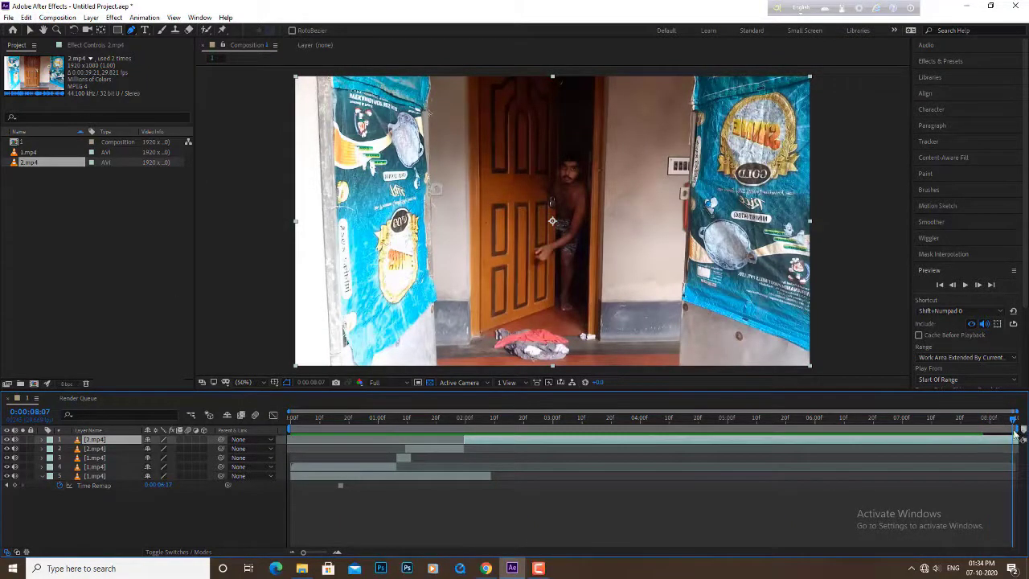
Step: Lengthen the Duration in Composition Settings so the timeline runs past its 8-second end
left_click(57, 16)
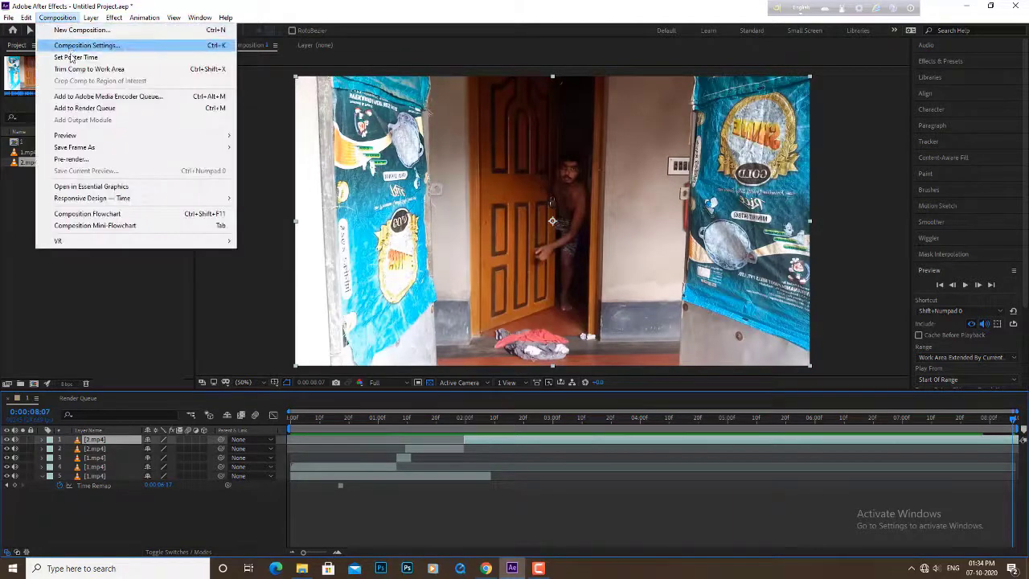
left_click(88, 46)
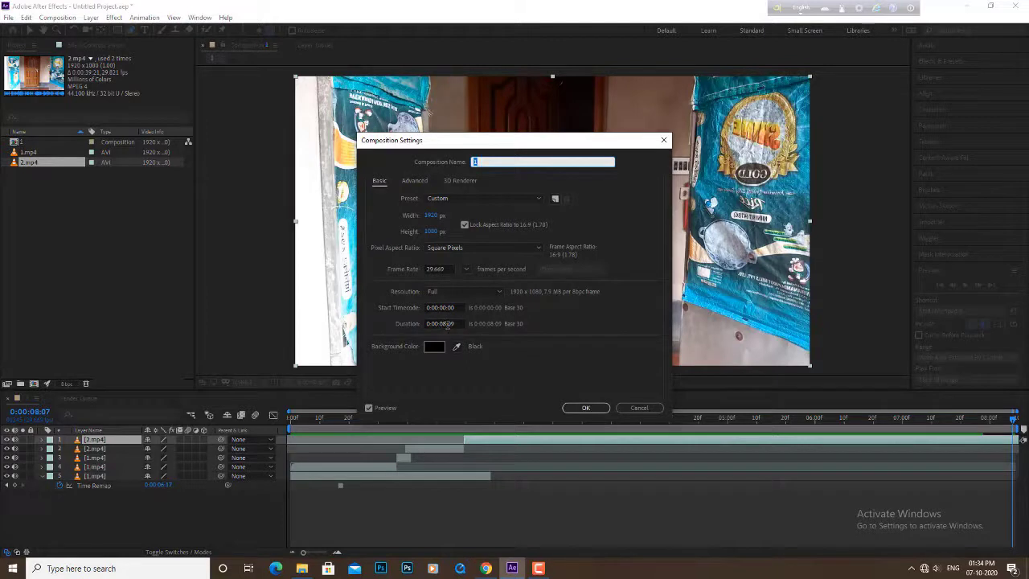
left_click(447, 324)
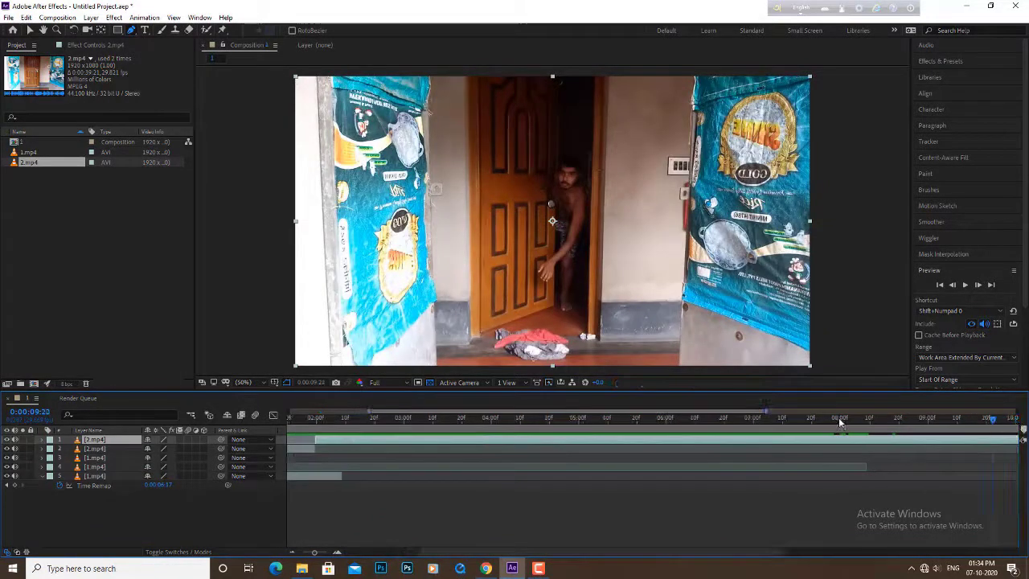
Step: Scrub the extended timeline and fit the whole 15 seconds in view
scroll(770, 414, "down", 5)
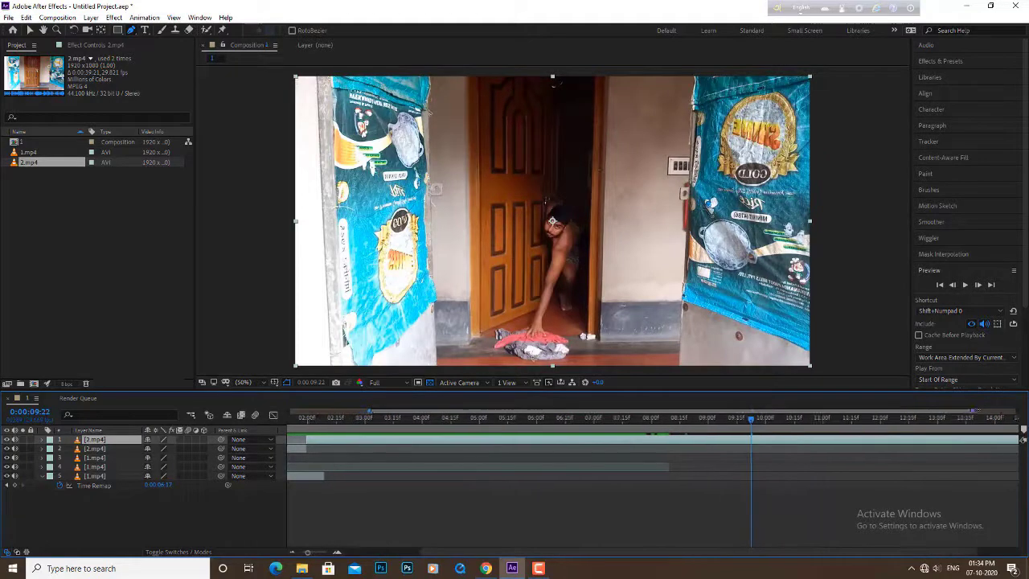
mouse_move(770, 414)
left_mouse_down()
mouse_move(910, 418)
mouse_move(1023, 436)
left_mouse_up()
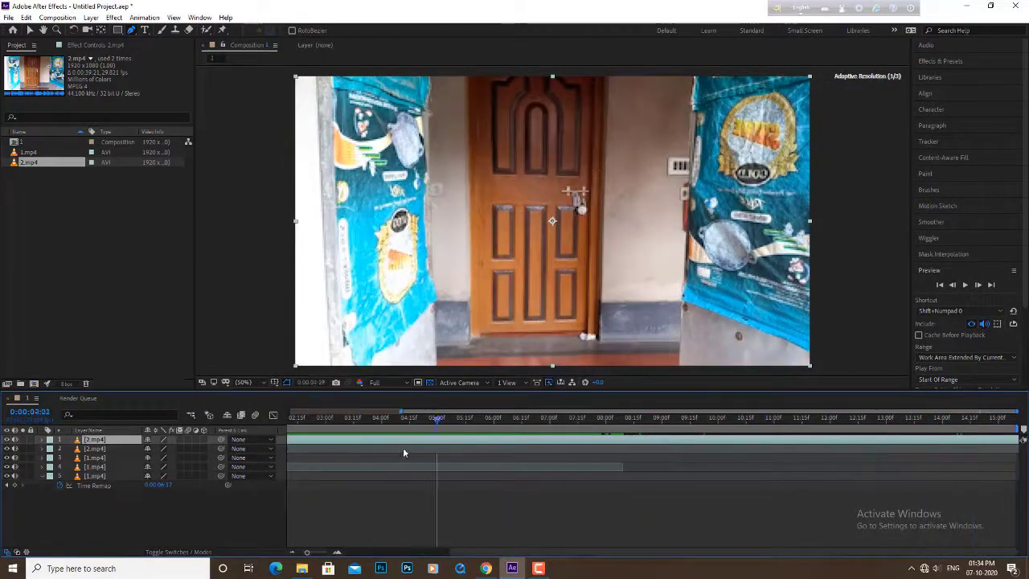
left_click_drag(1023, 437, 264, 447)
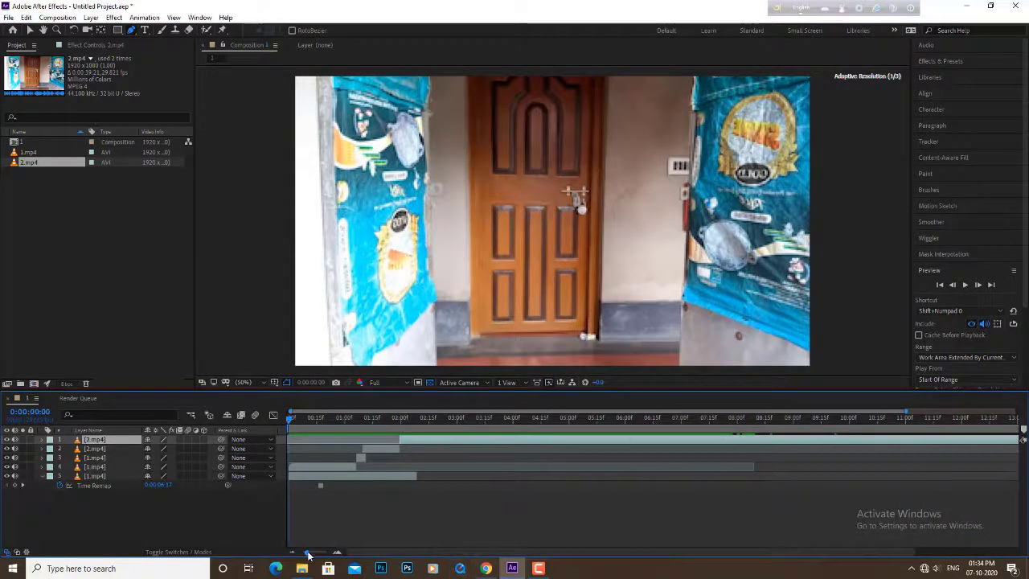
left_click_drag(308, 554, 302, 554)
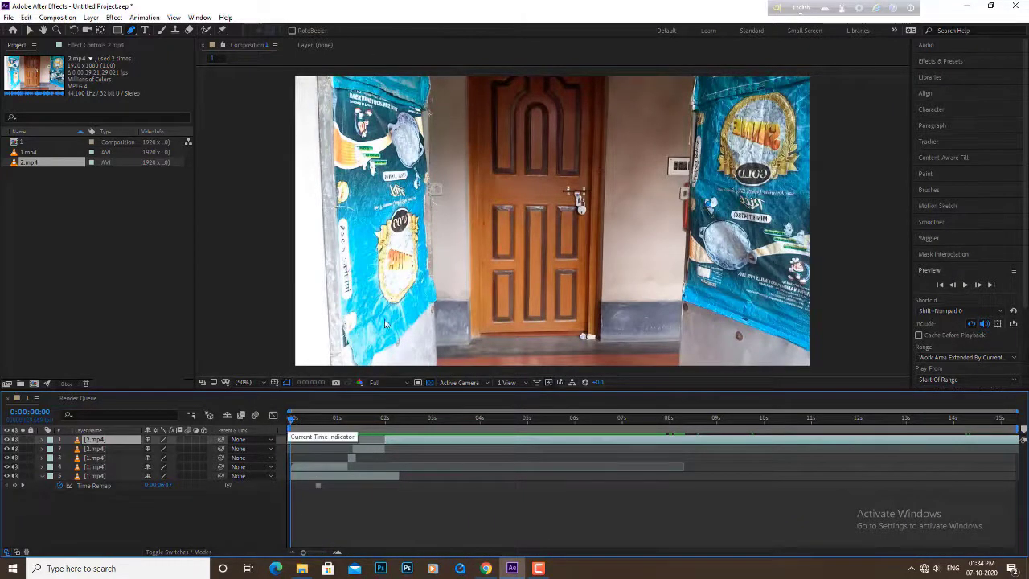
Step: Preview the composite, shift the top 2.mp4 layer slightly earlier, and check 0:00:01:16
key("space")
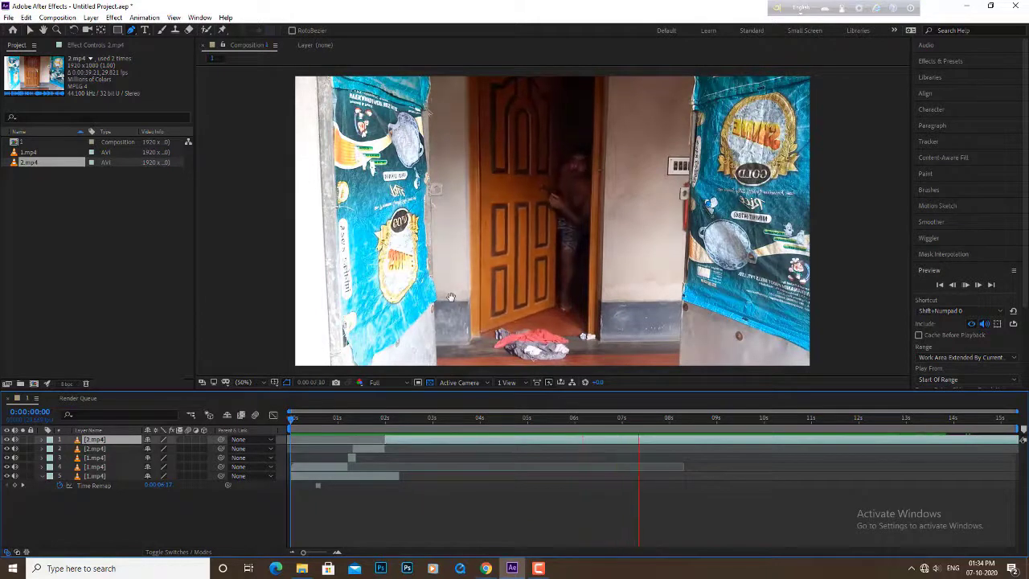
key("space")
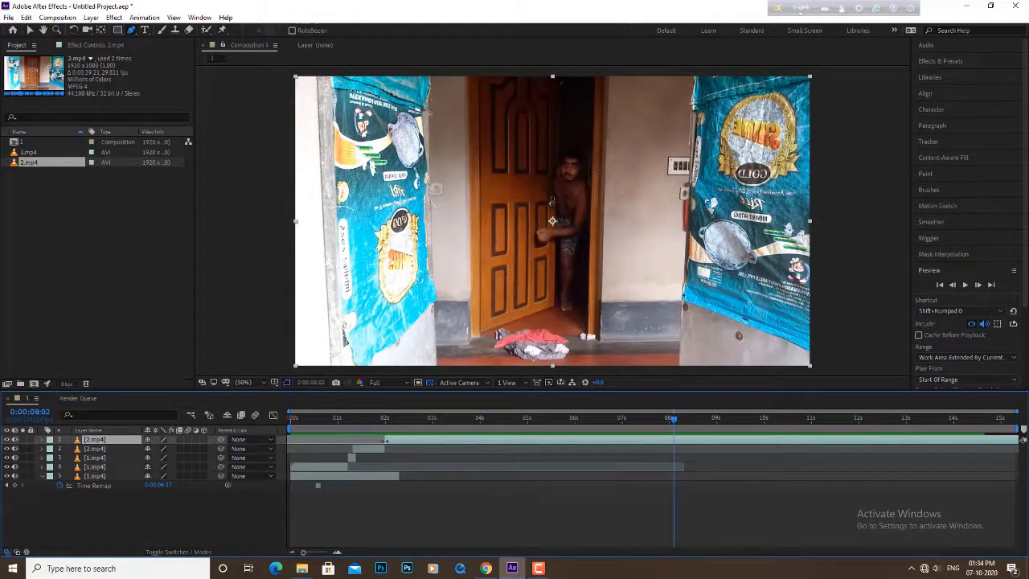
mouse_move(385, 439)
left_mouse_down()
mouse_move(370, 442)
mouse_move(412, 439)
left_mouse_up()
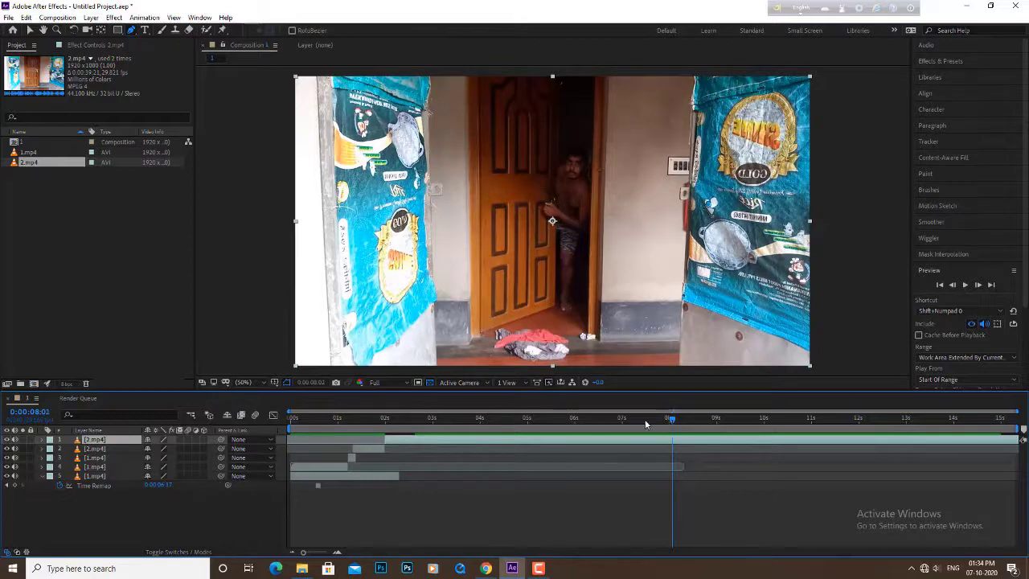
left_click_drag(646, 423, 362, 420)
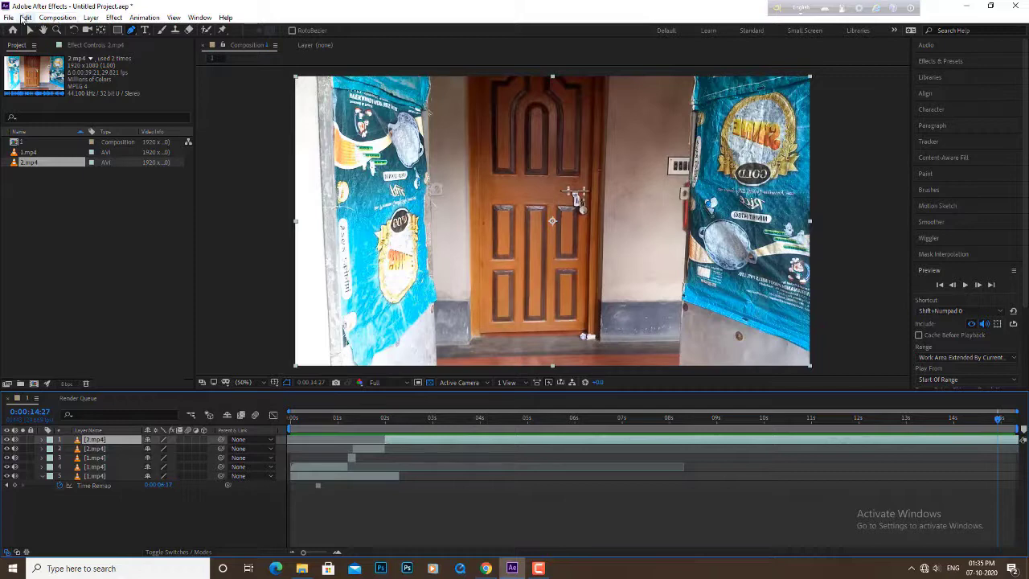
Step: Add the composition to the Render Queue via File > Export
left_click(25, 17)
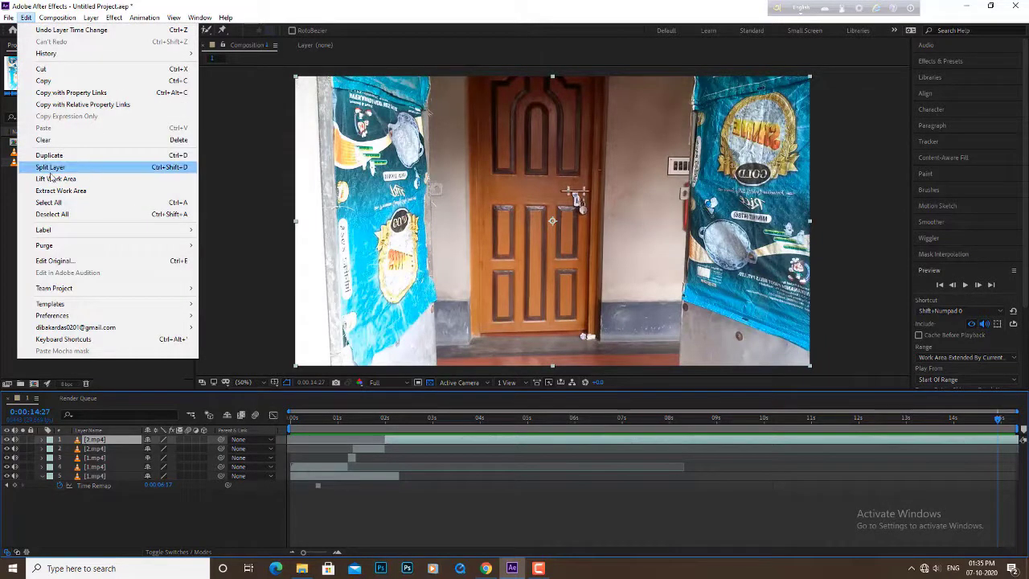
mouse_move(69, 304)
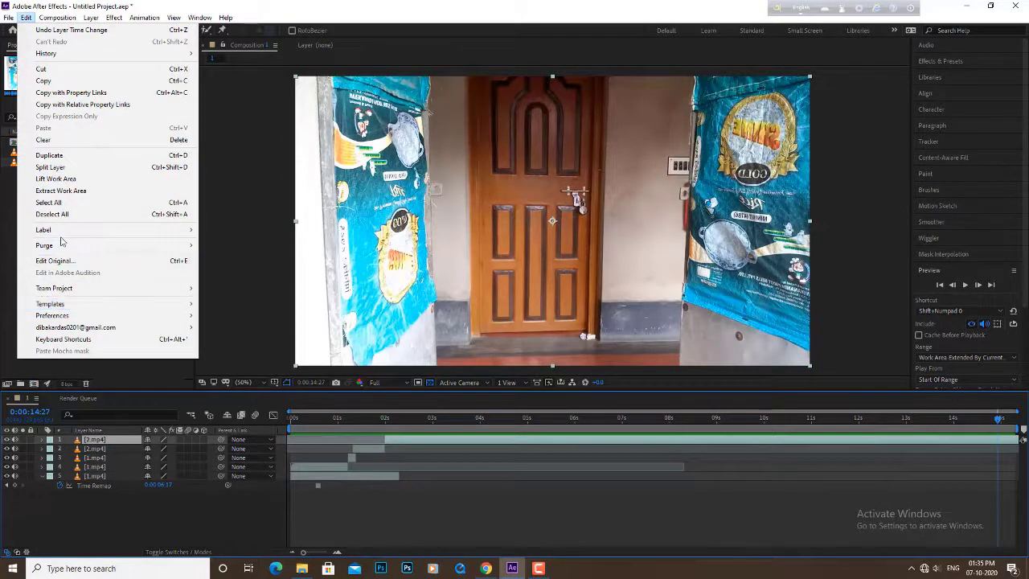
mouse_move(8, 17)
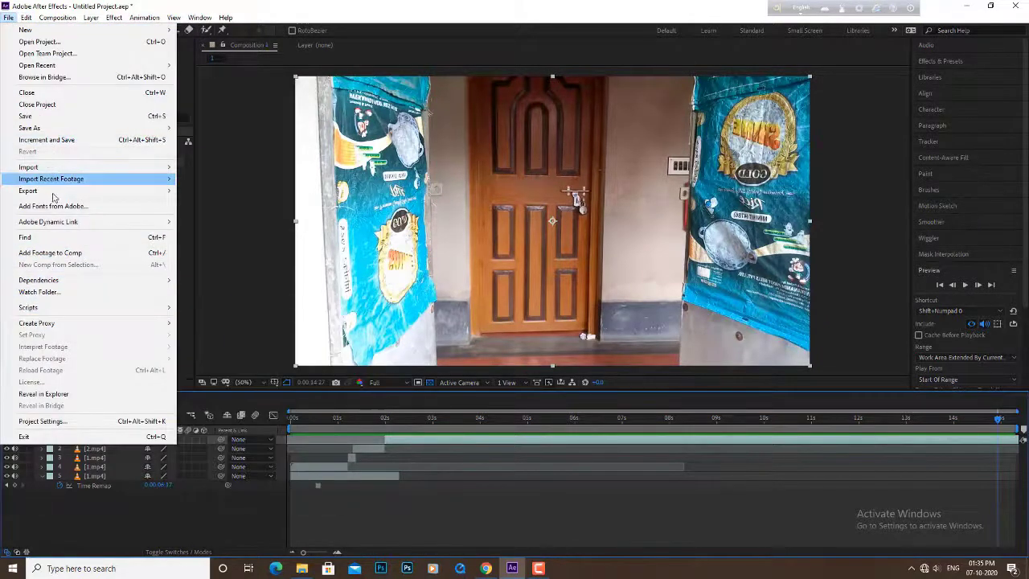
mouse_move(136, 193)
left_click(201, 202)
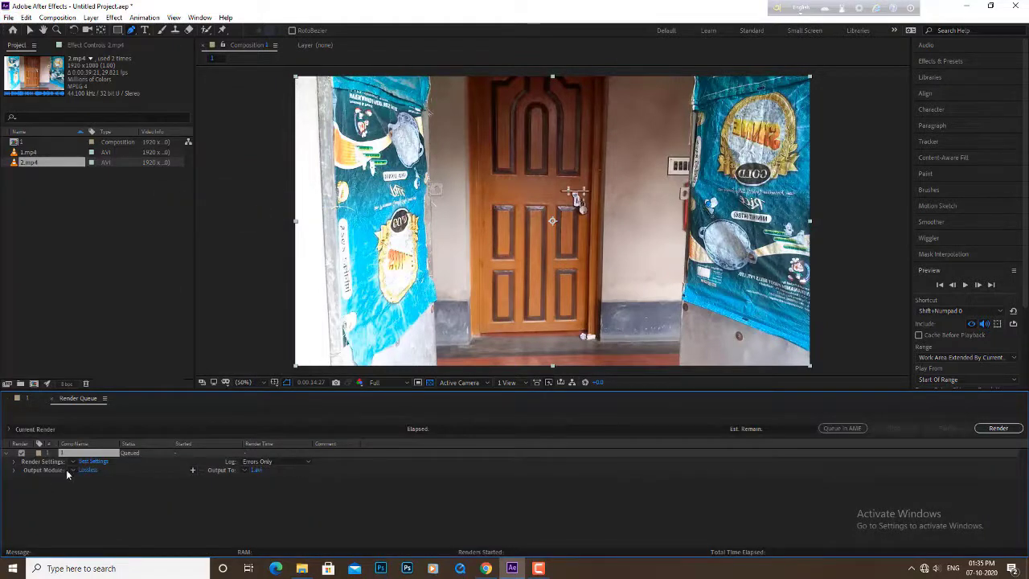
Step: Set the output module to AVI and save the output as 1.avi in the VFX folder
left_click(87, 470)
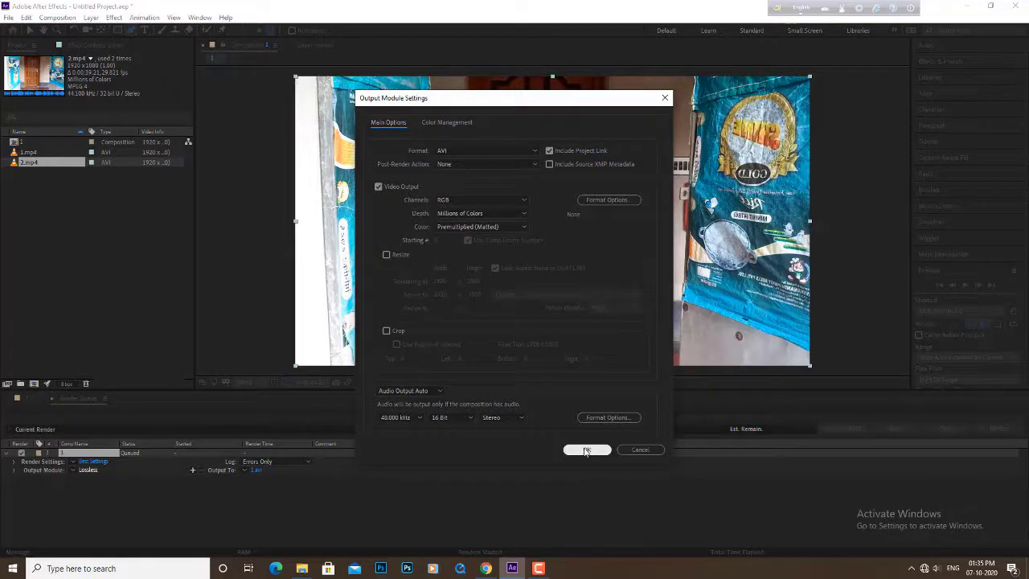
left_click(587, 450)
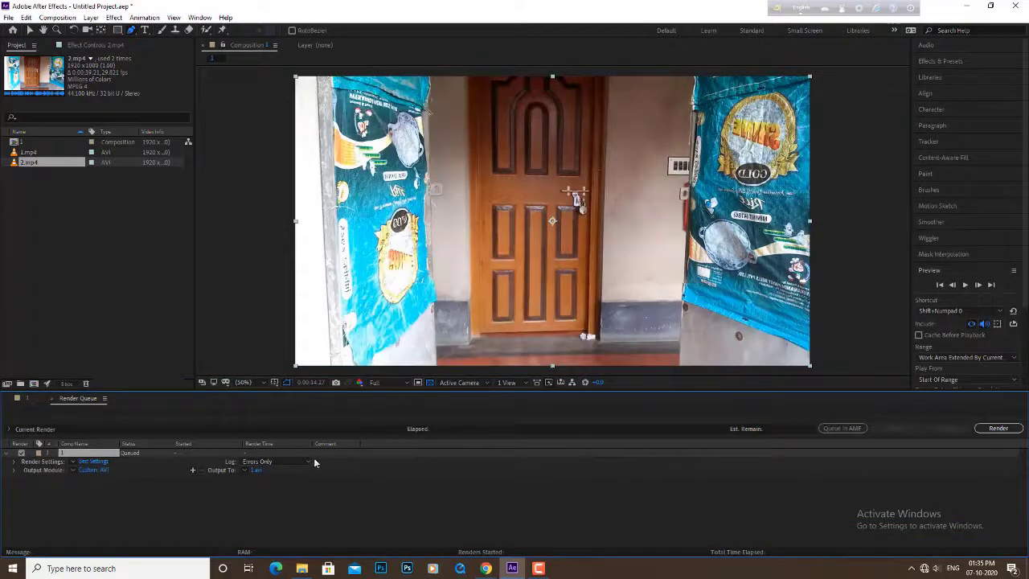
left_click(257, 470)
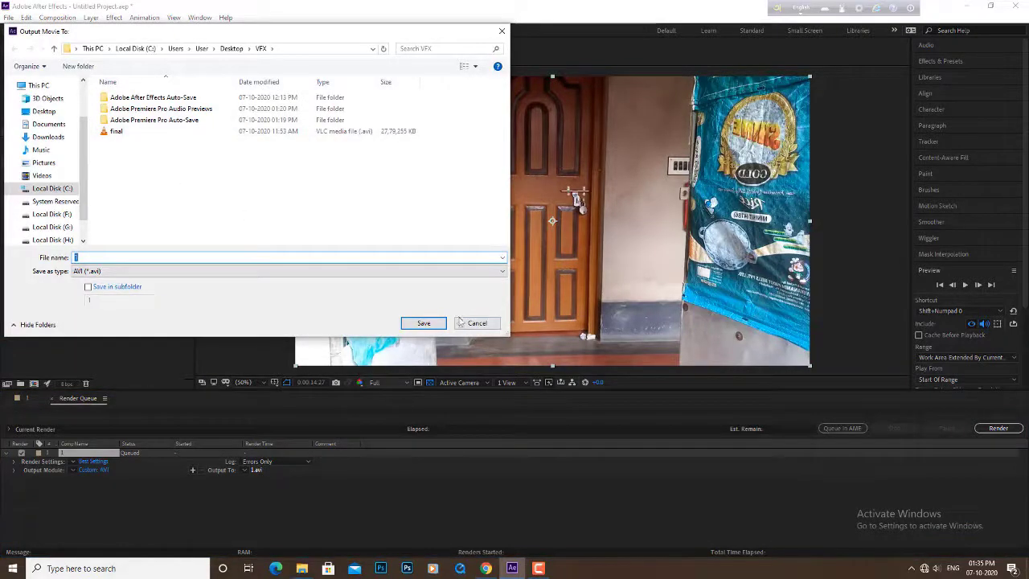
left_click(434, 324)
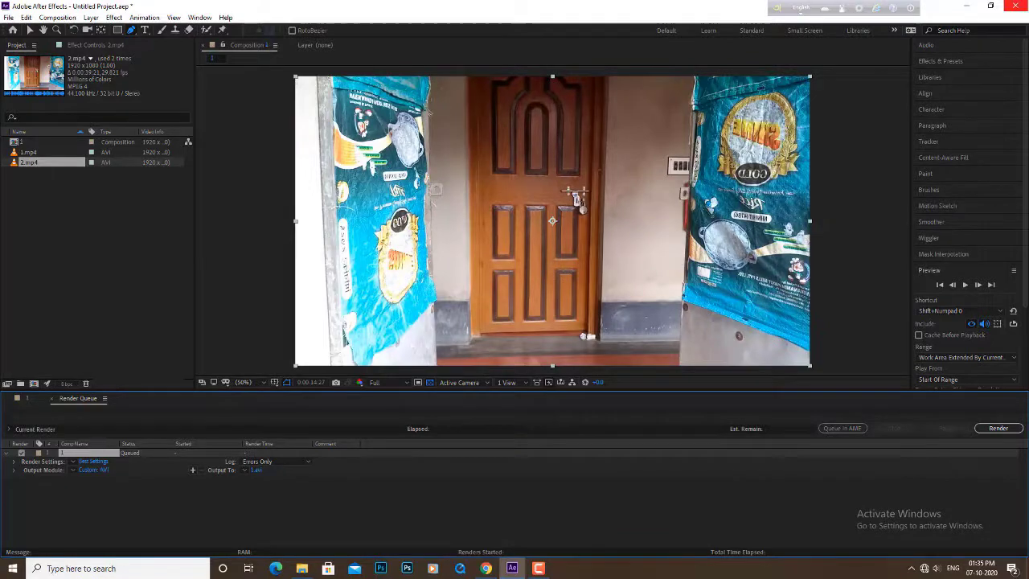
Step: Minimize After Effects and the VFX Explorer window to reveal the desktop
left_click(971, 6)
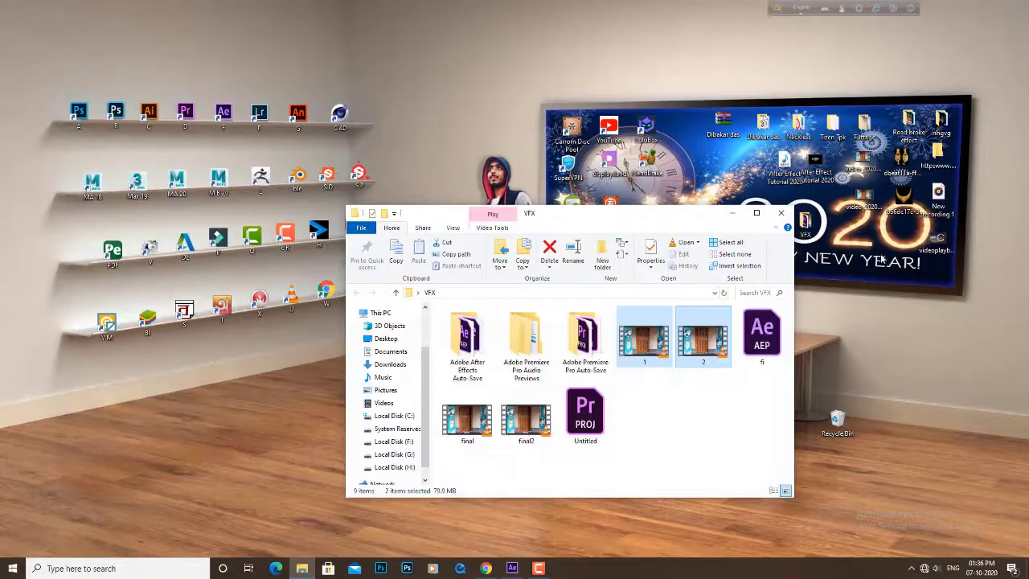
left_click(733, 213)
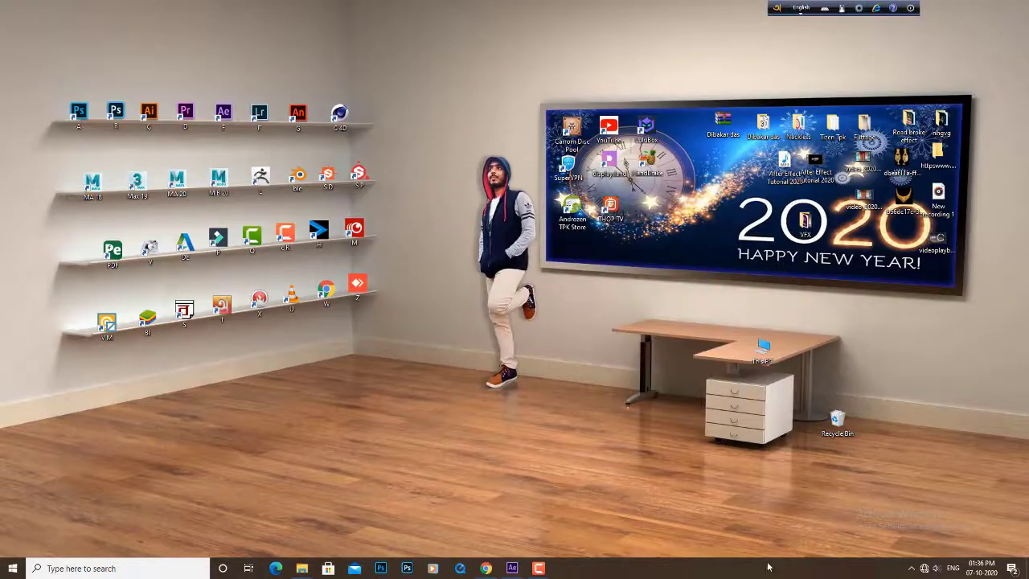